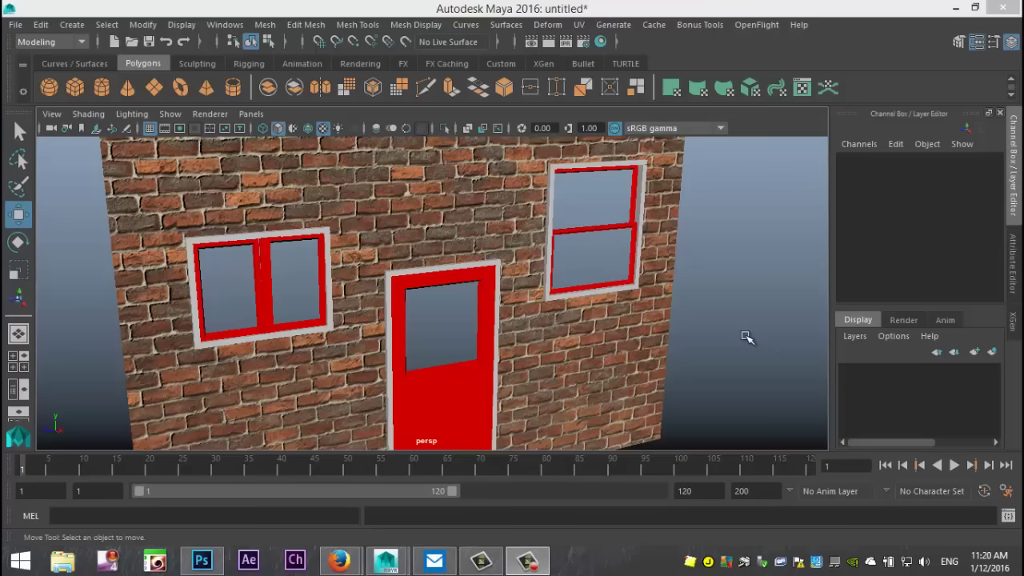
# Swing both casement sashes of the window beside the door outward, rotating the sash nearer the door to about 50.5° in Y.
pyautogui.moveTo(746, 337)
pyautogui.keyDown('alt'); pyautogui.mouseDown()
pyautogui.moveTo(741, 345)
pyautogui.moveTo(728, 323)
pyautogui.moveTo(728, 334)
pyautogui.mouseUp(); pyautogui.keyUp('alt')
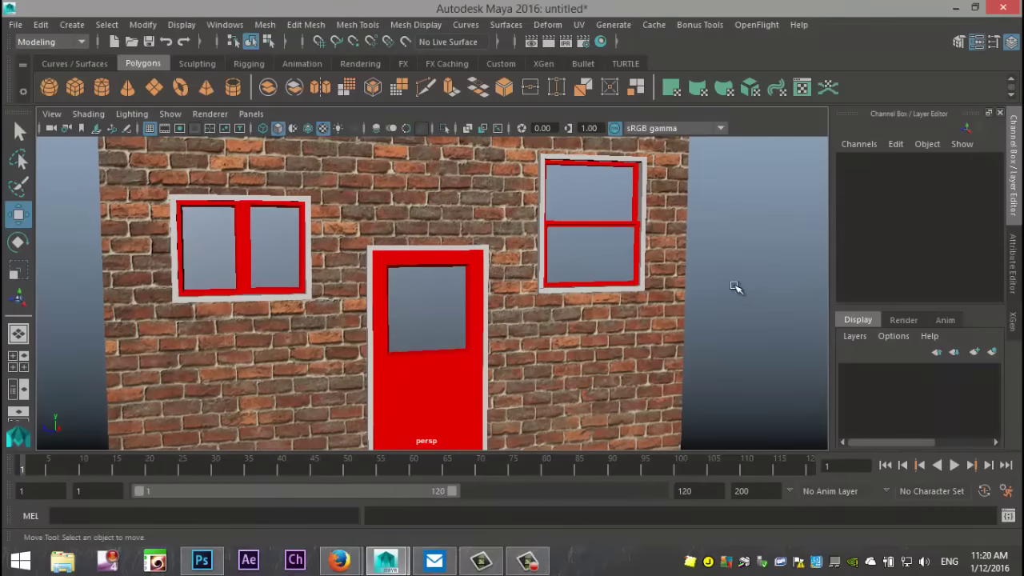
pyautogui.keyDown('alt'); pyautogui.moveTo(736, 287); pyautogui.dragTo(733, 320); pyautogui.keyUp('alt')
pyautogui.click(460, 376)
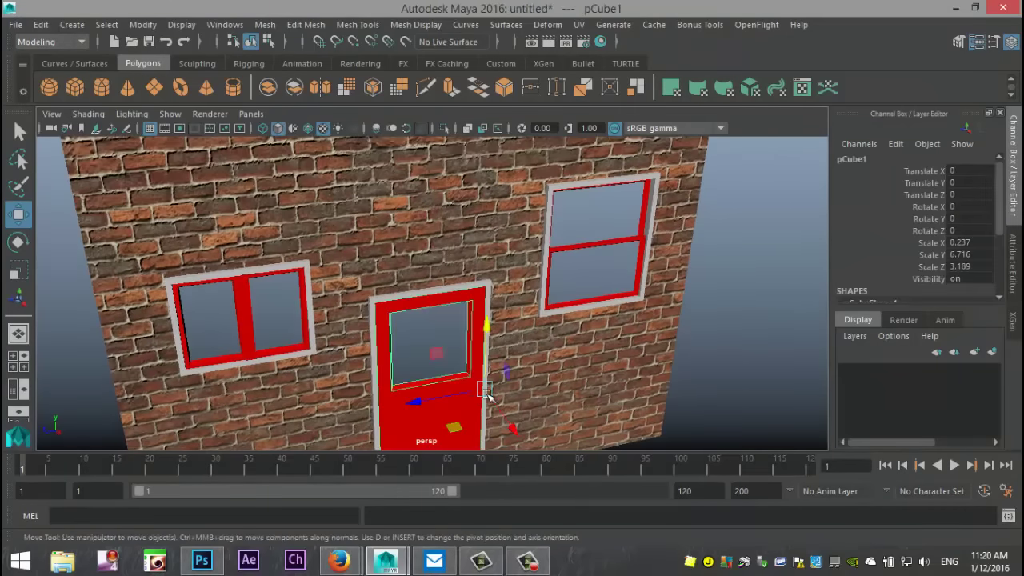
pyautogui.keyDown('alt'); pyautogui.moveTo(486, 392); pyautogui.dragTo(447, 300); pyautogui.keyUp('alt')
pyautogui.click(358, 270)
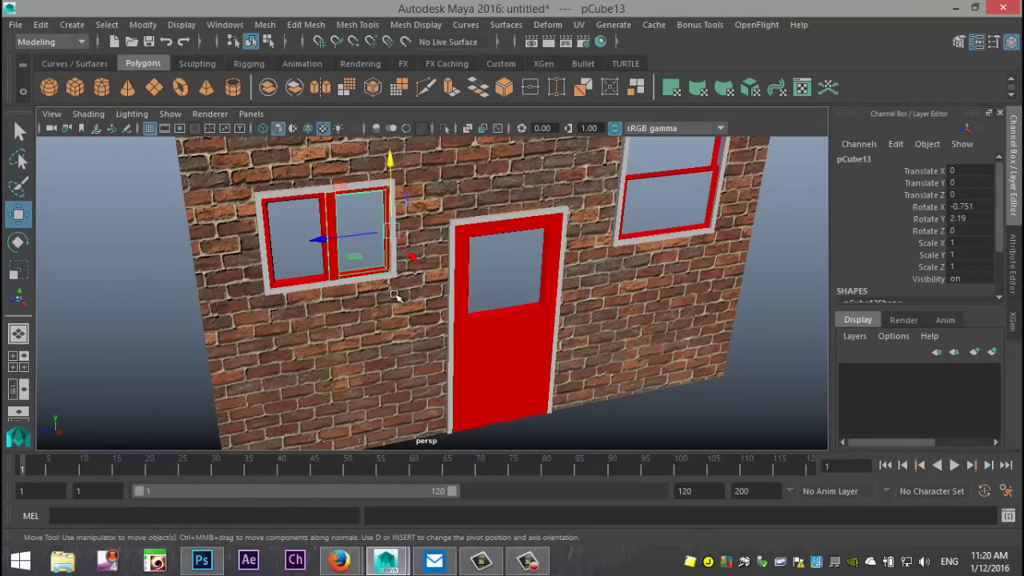
pyautogui.press('e')
pyautogui.moveTo(367, 258); pyautogui.dragTo(310, 232)
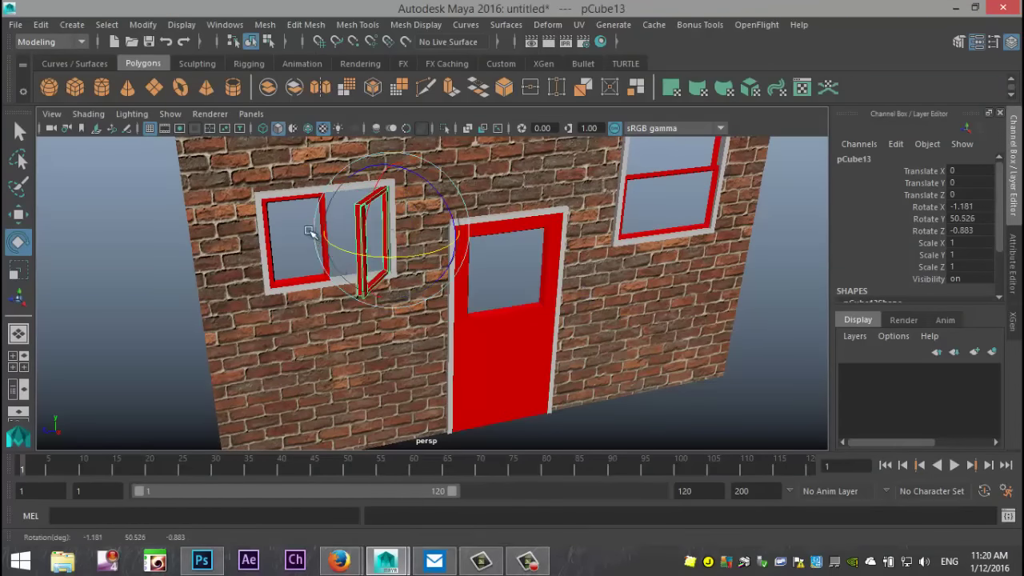
pyautogui.click(302, 281)
pyautogui.moveTo(291, 276); pyautogui.dragTo(231, 288)
# Slide the lower sash of the two-pane sliding window upward to a Translate Y of about 4.17.
pyautogui.click(660, 223)
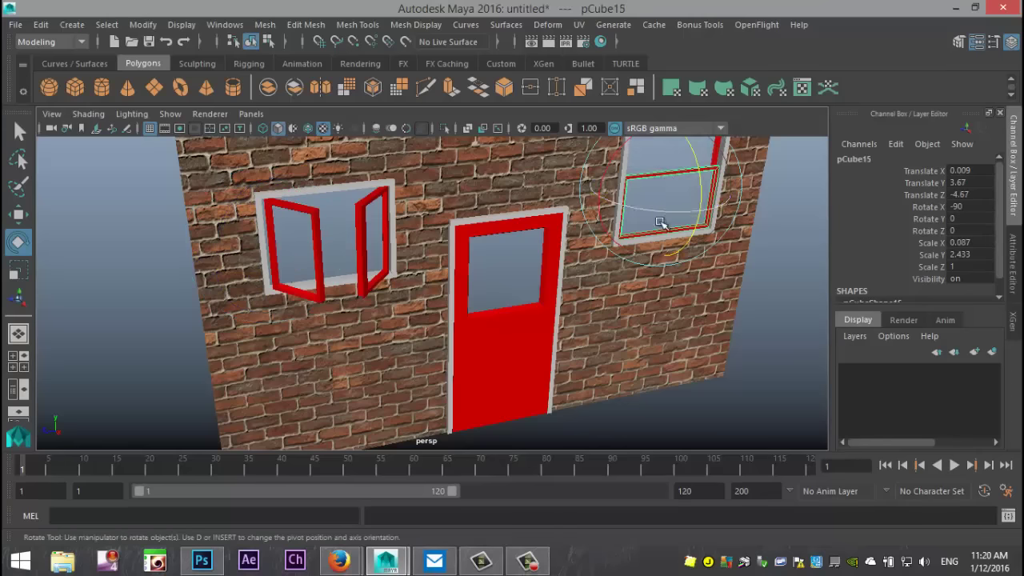
pyautogui.keyDown('alt'); pyautogui.moveTo(649, 248); pyautogui.dragTo(616, 352); pyautogui.keyUp('alt')
pyautogui.press('w')
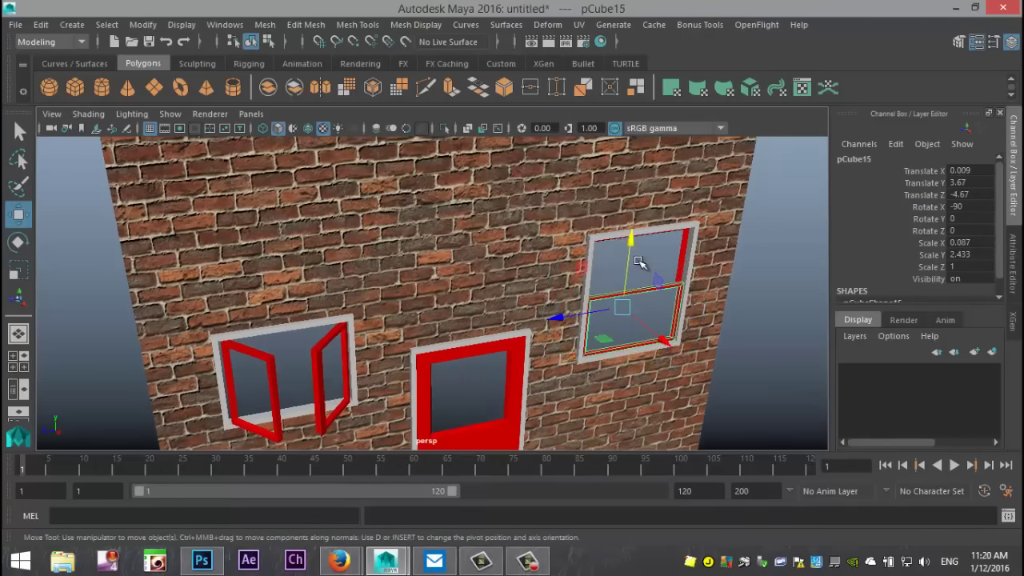
pyautogui.moveTo(629, 243)
pyautogui.mouseDown()
pyautogui.moveTo(628, 199)
pyautogui.moveTo(649, 247)
pyautogui.mouseUp()
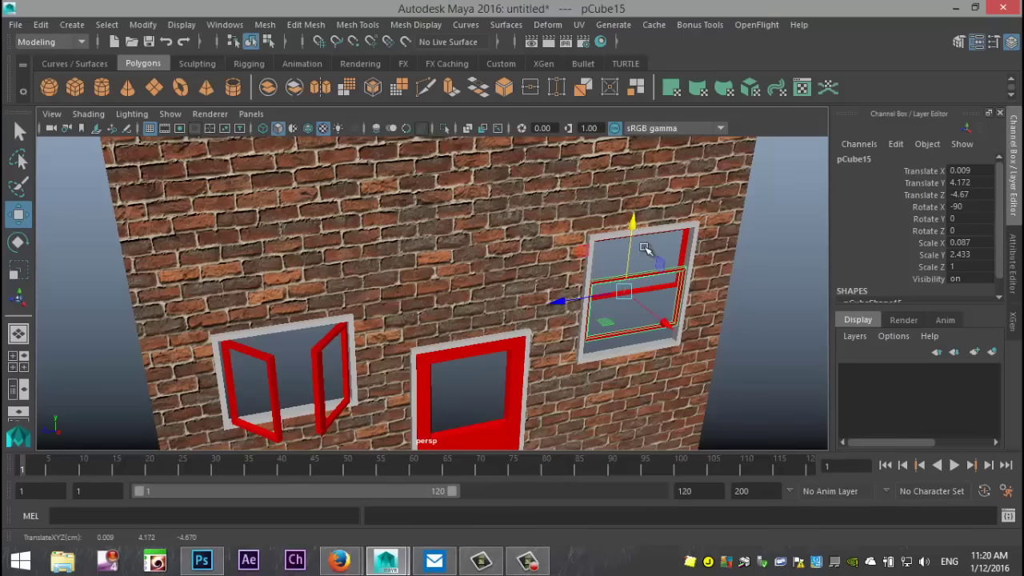
# Undo the sliding sash move and both casement sash rotations.
pyautogui.hotkey('ctrl', 'z')
pyautogui.hotkey('ctrl', 'z')
pyautogui.hotkey('ctrl', 'z')
pyautogui.hotkey('ctrl', 'z')
pyautogui.hotkey('ctrl', 'z')
pyautogui.hotkey('ctrl', 'z')
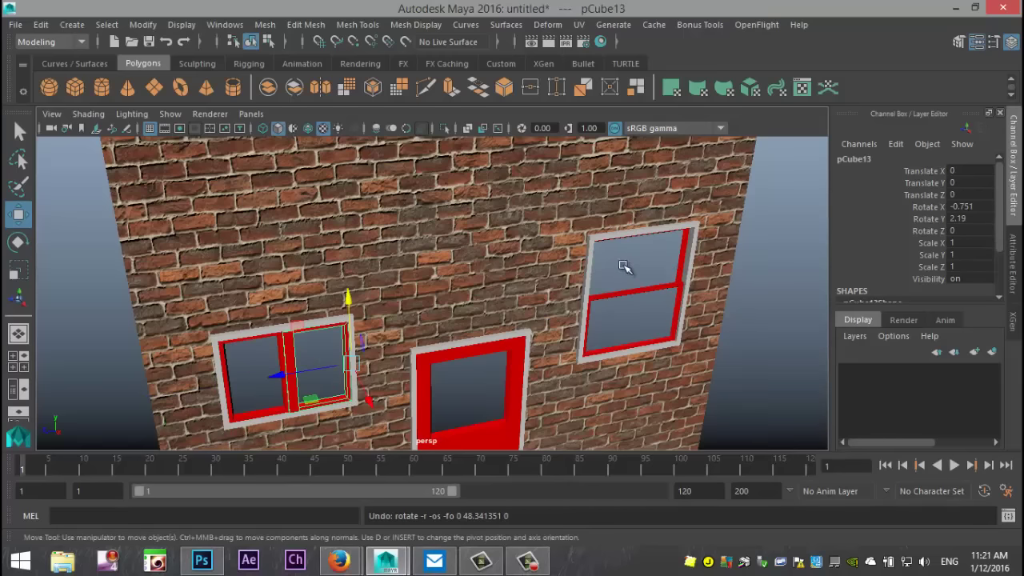
# Select the door and move its pivot horizontally to the middle of the door's width in the side view, to Z about -0.07.
pyautogui.keyDown('alt'); pyautogui.moveTo(624, 268); pyautogui.dragTo(571, 249); pyautogui.keyUp('alt')
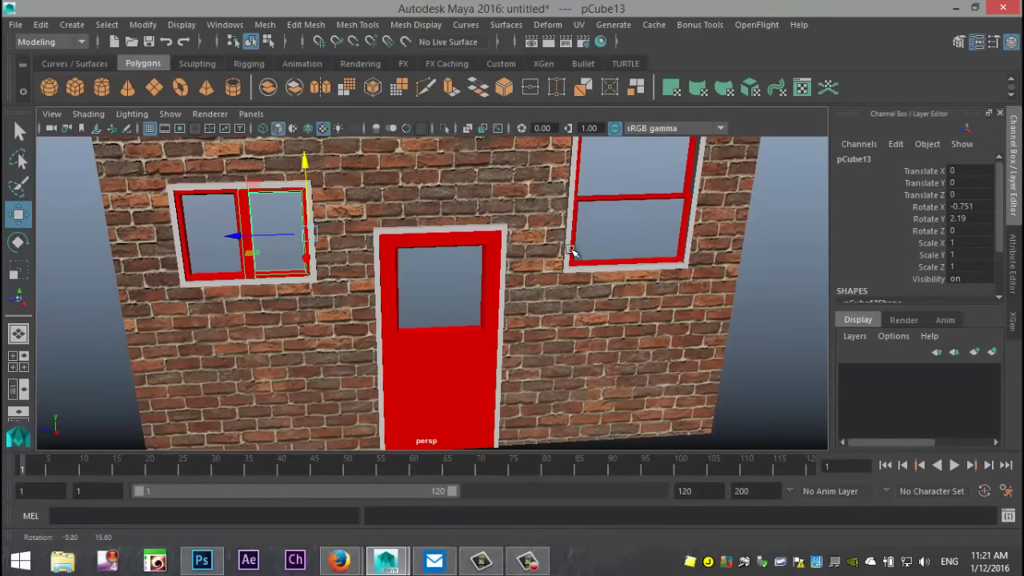
pyautogui.click(456, 360)
pyautogui.keyDown('alt'); pyautogui.moveTo(572, 407); pyautogui.dragTo(584, 364); pyautogui.keyUp('alt')
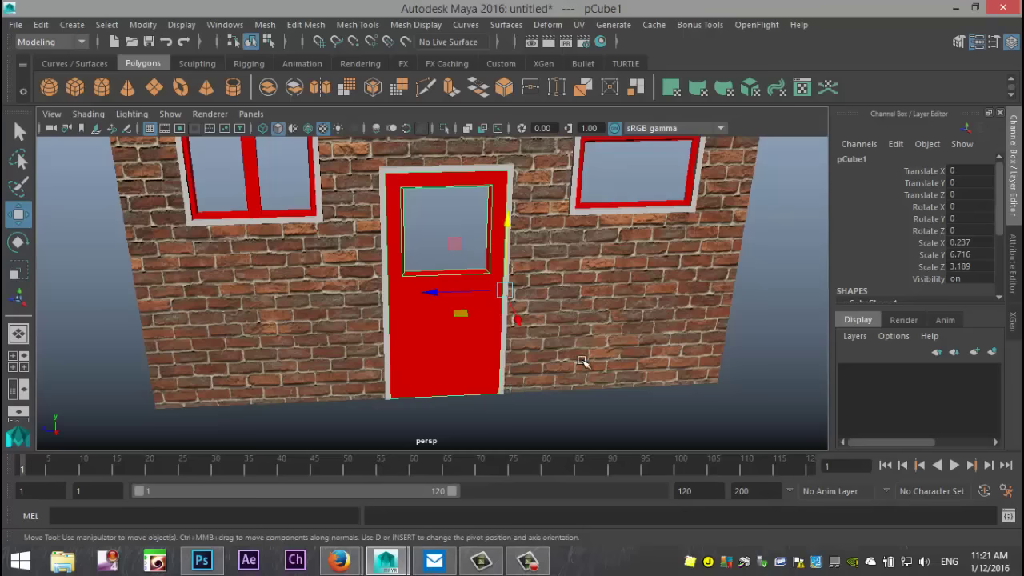
pyautogui.moveTo(581, 362)
pyautogui.keyDown('alt'); pyautogui.mouseDown()
pyautogui.moveTo(589, 276)
pyautogui.moveTo(586, 332)
pyautogui.moveTo(598, 354)
pyautogui.moveTo(589, 362)
pyautogui.mouseUp(); pyautogui.keyUp('alt')
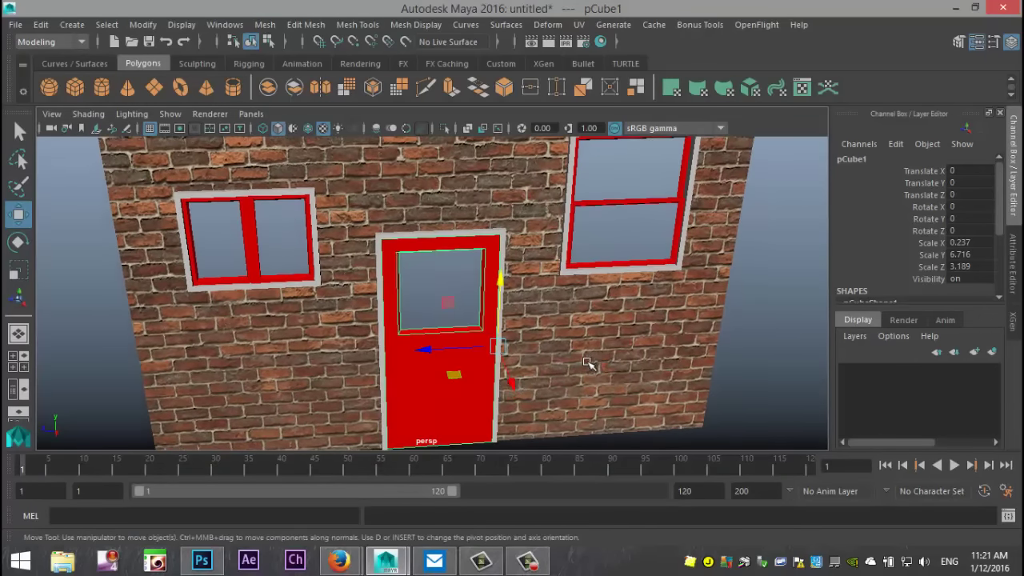
pyautogui.keyDown('alt'); pyautogui.moveTo(581, 364); pyautogui.dragTo(574, 340, button='middle'); pyautogui.keyUp('alt')
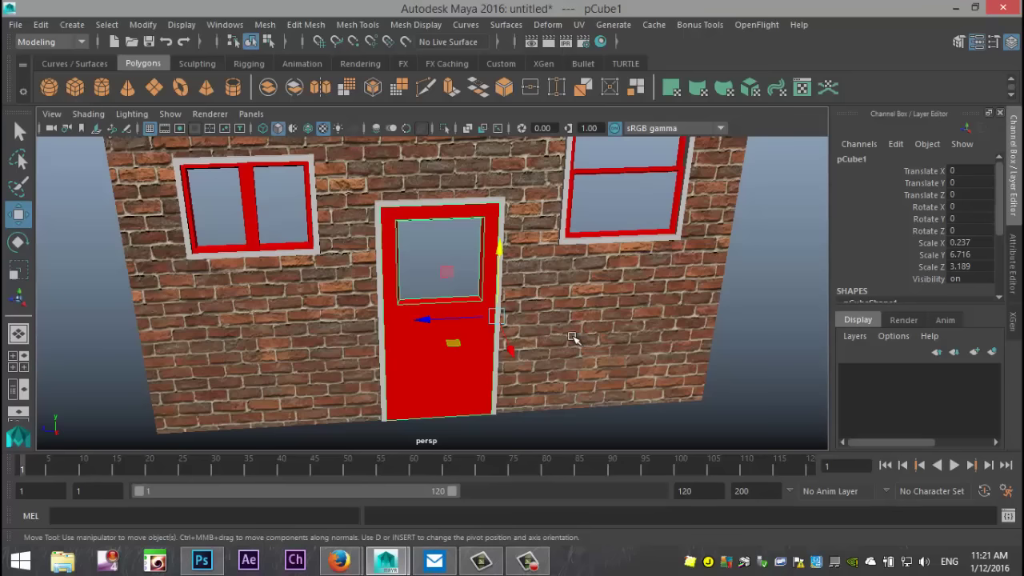
pyautogui.click(21, 362)
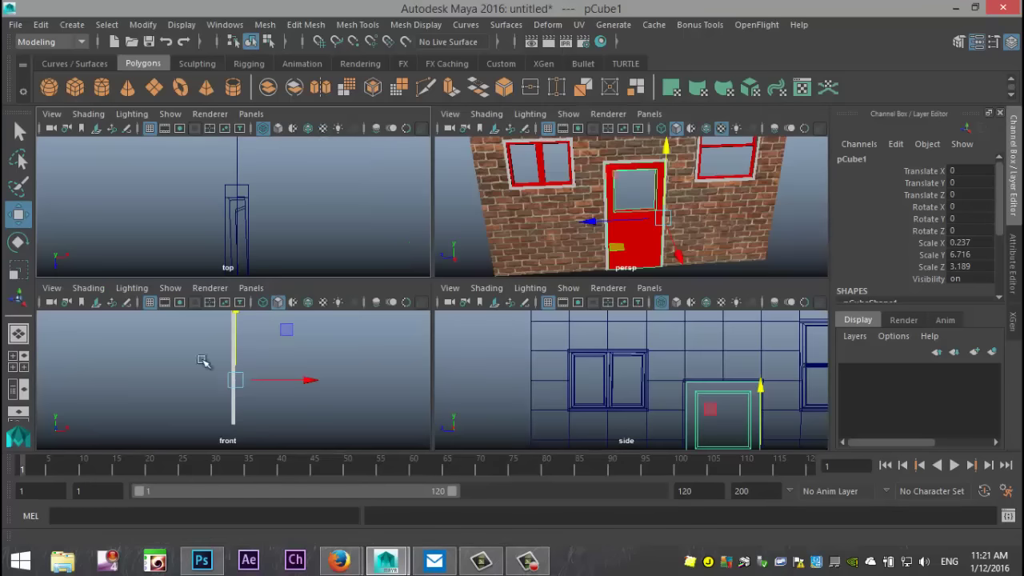
pyautogui.press('space')
pyautogui.press('f')
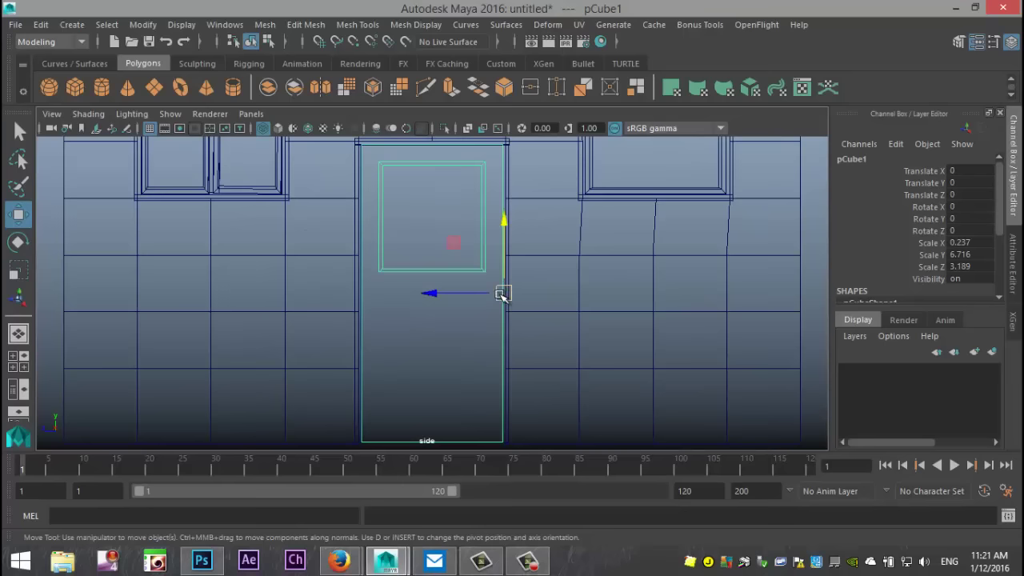
pyautogui.press('d')
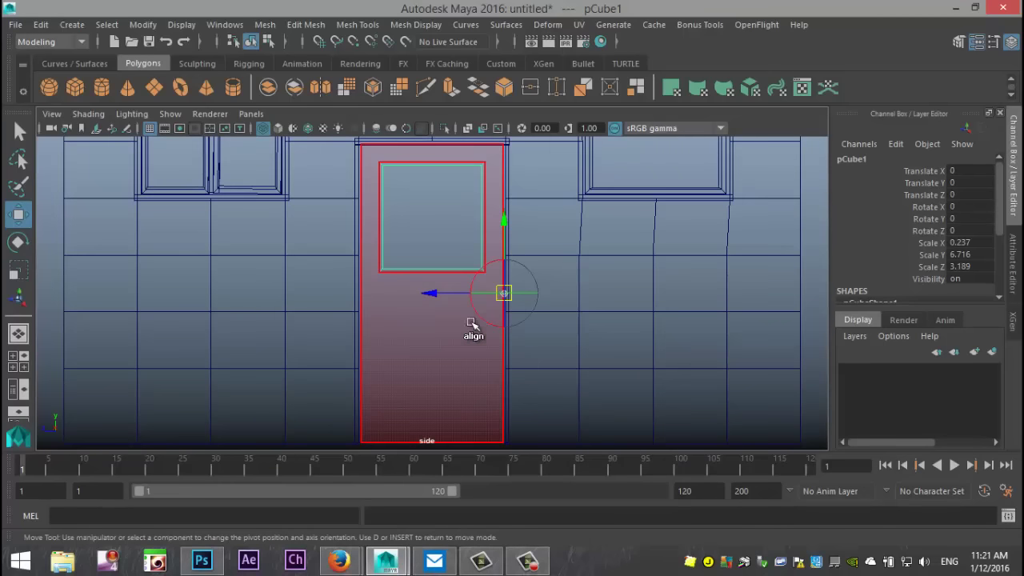
pyautogui.moveTo(432, 290); pyautogui.dragTo(361, 310)
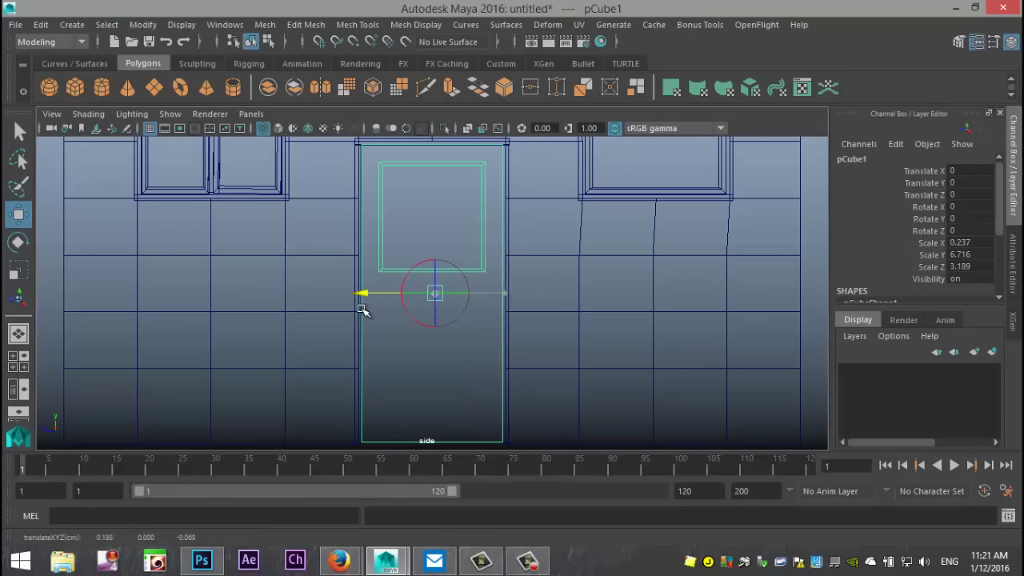
pyautogui.click(19, 362)
pyautogui.press('space')
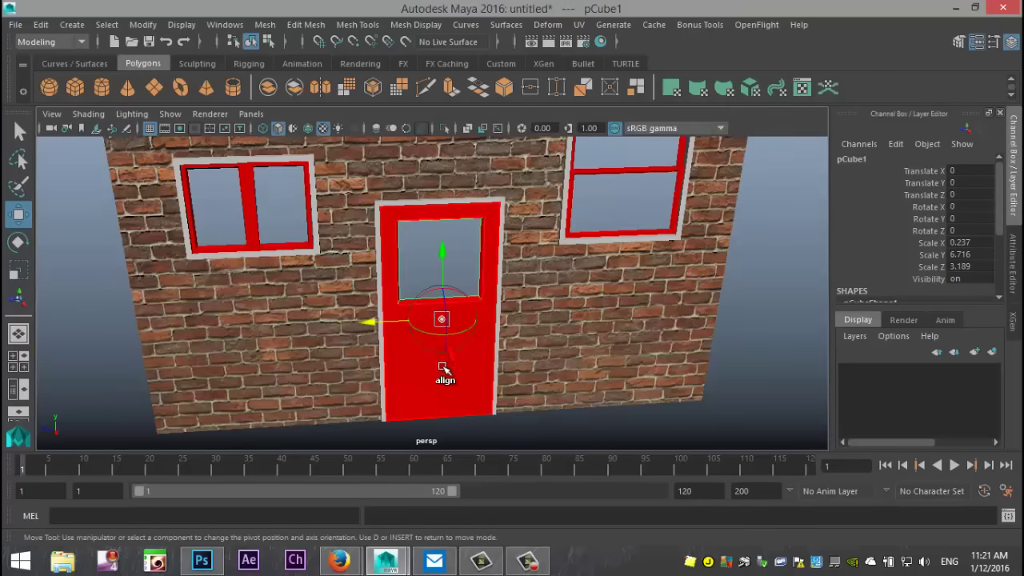
pyautogui.press('d')
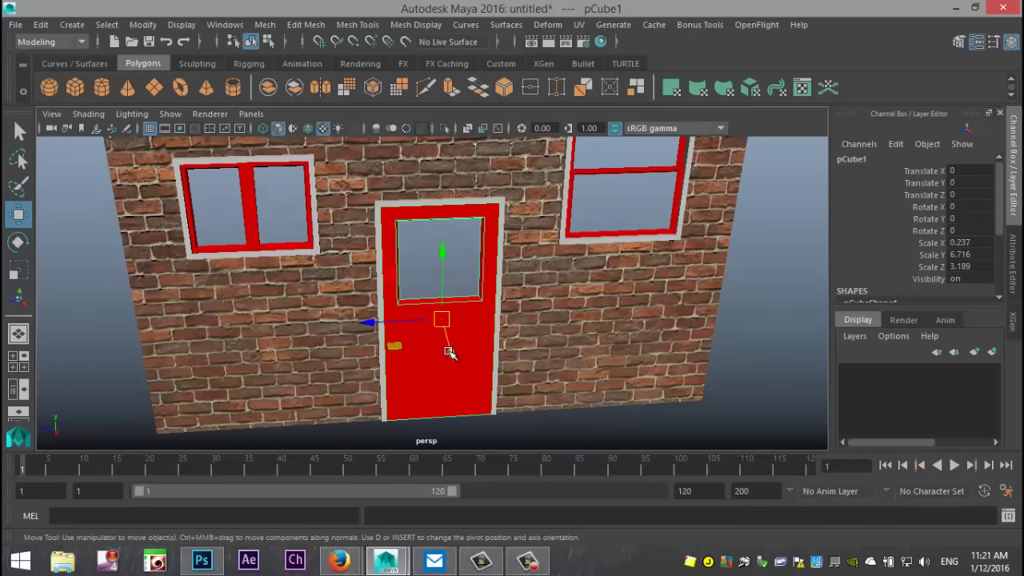
# Try rotating the door about 38.3° in Y around its centred pivot and undo the rotation.
pyautogui.press('e')
pyautogui.moveTo(407, 343); pyautogui.dragTo(456, 343)
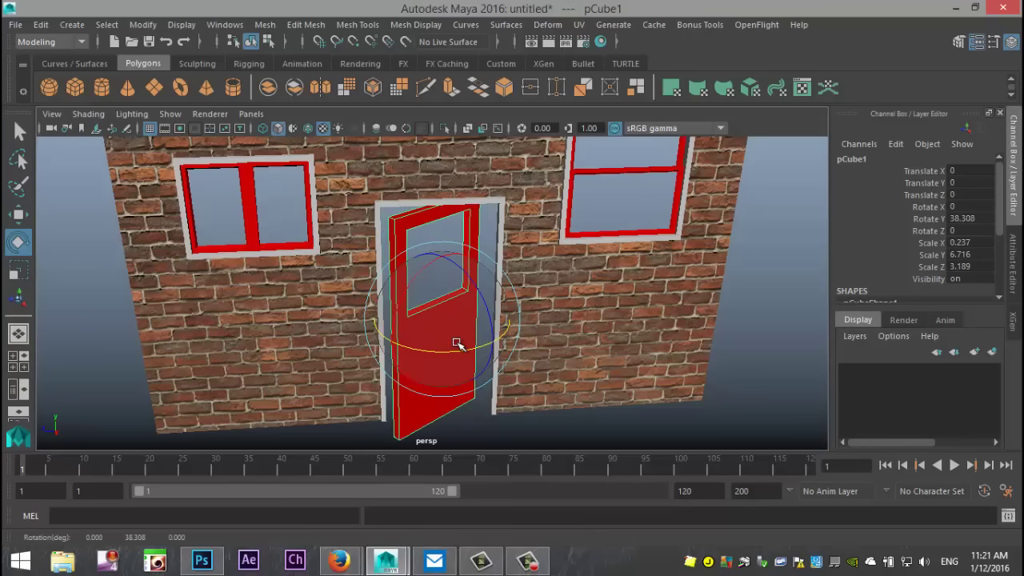
pyautogui.hotkey('ctrl', 'z')
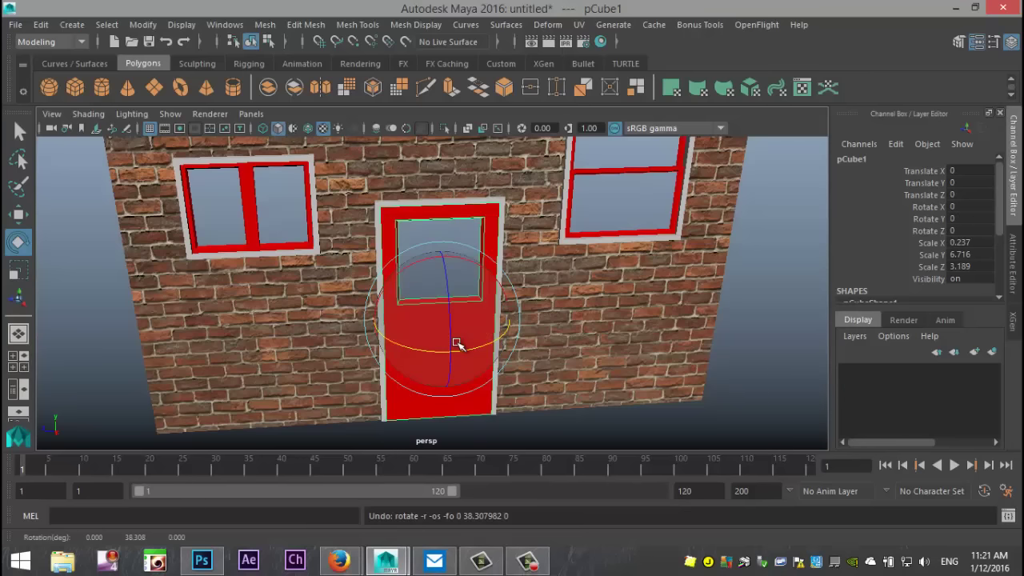
# Move the door's pivot back to its hinge-side edge in the side view, to Z about -1.66.
pyautogui.click(13, 356)
pyautogui.press('space')
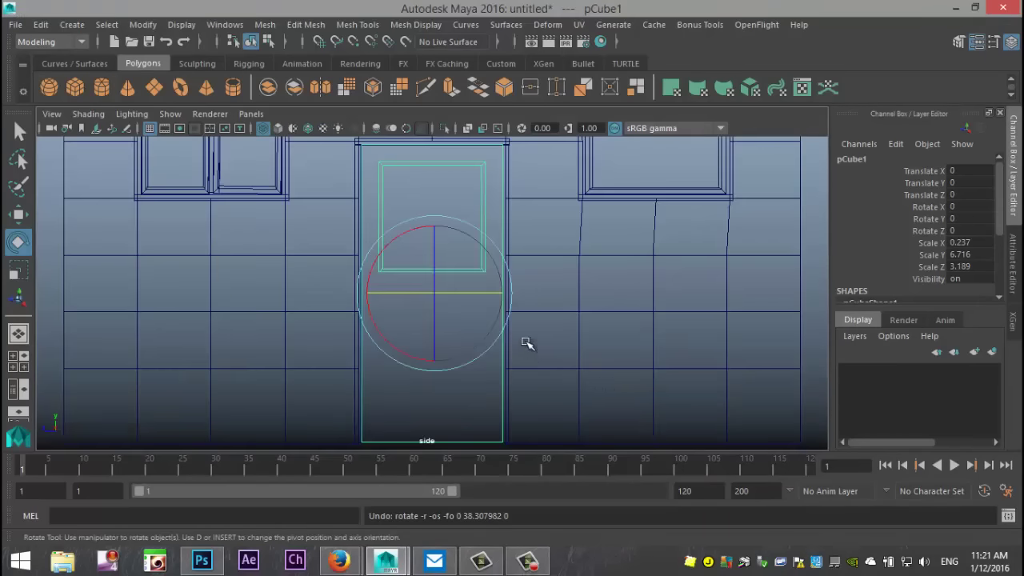
pyautogui.press('d')
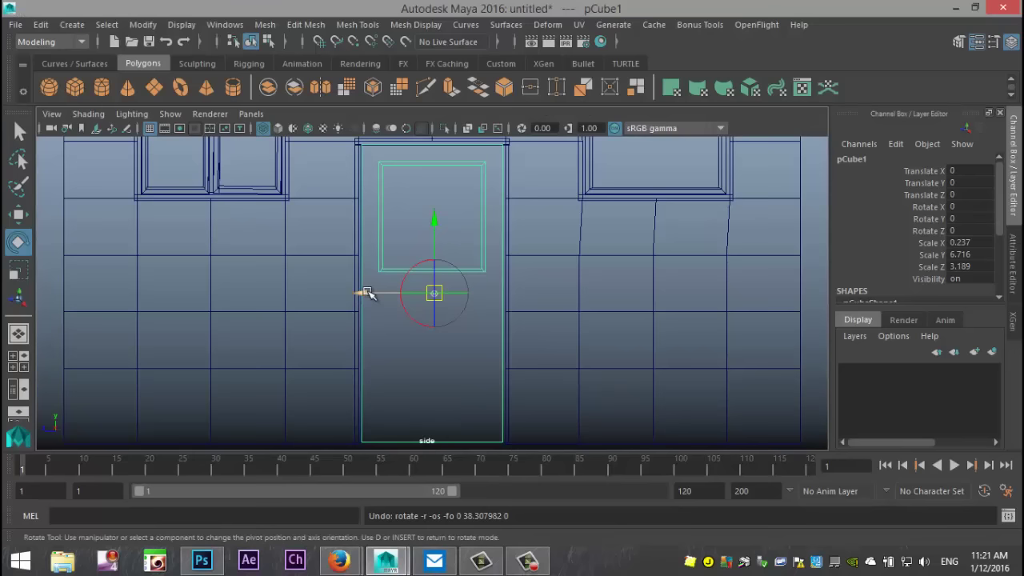
pyautogui.moveTo(361, 294); pyautogui.dragTo(436, 300)
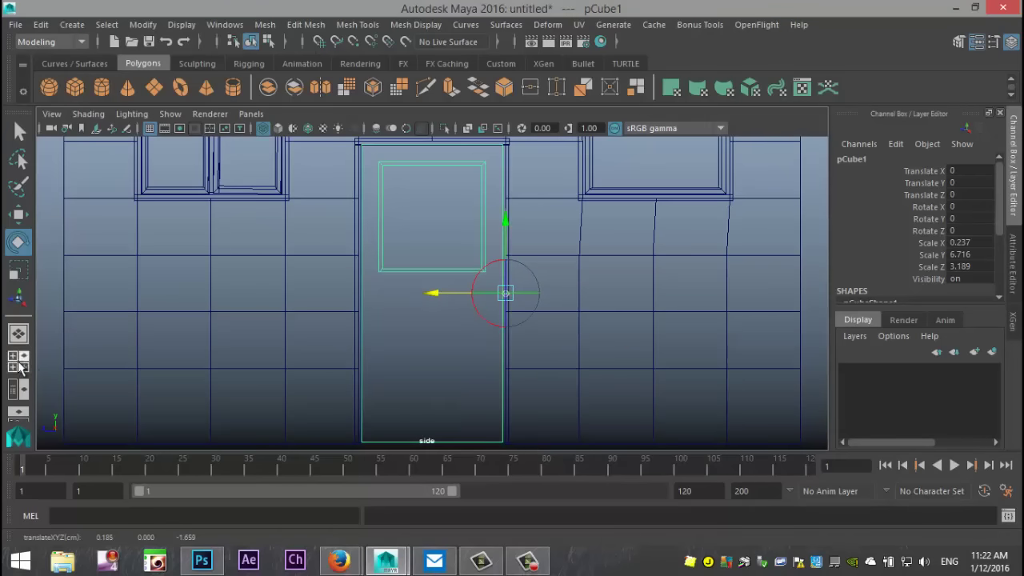
# Centre the door's pivot within the frame's thickness in the top view.
pyautogui.click(19, 364)
pyautogui.press('space')
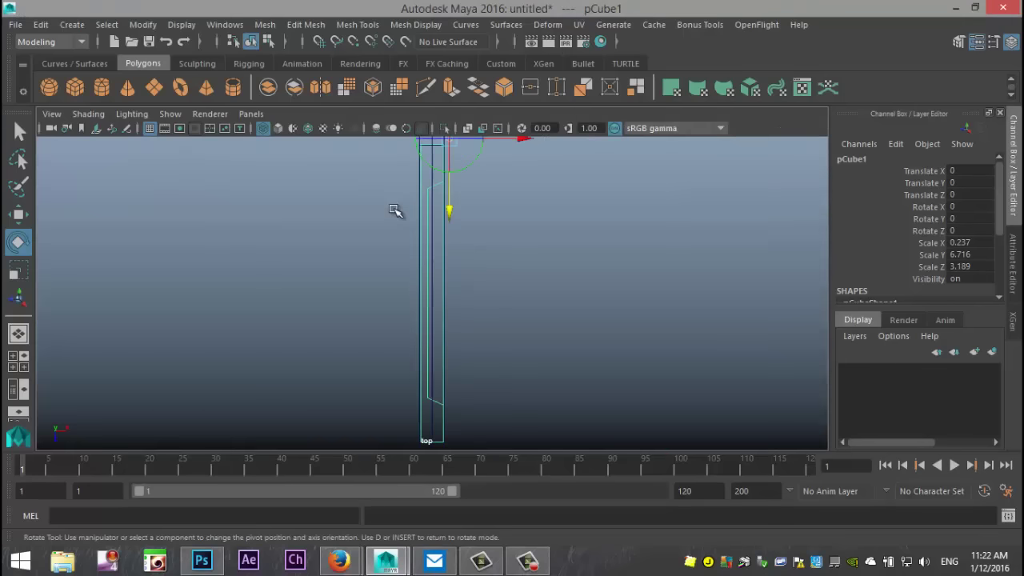
pyautogui.keyDown('alt'); pyautogui.moveTo(553, 219); pyautogui.dragTo(549, 339, button='middle'); pyautogui.keyUp('alt')
pyautogui.scroll(3, 569, 333)
pyautogui.scroll(3, 576, 312)
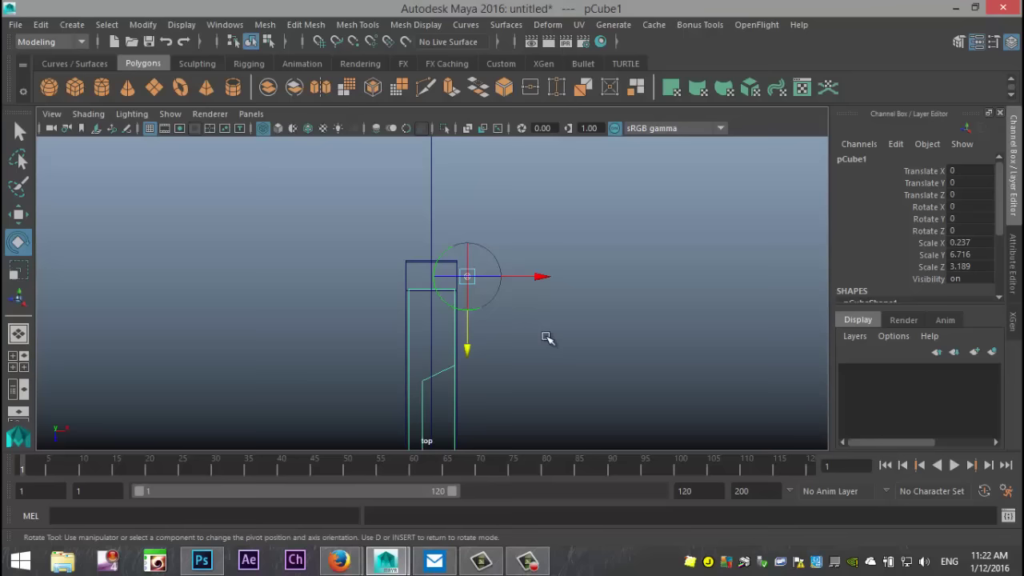
pyautogui.moveTo(538, 275); pyautogui.dragTo(504, 278)
pyautogui.click(19, 361)
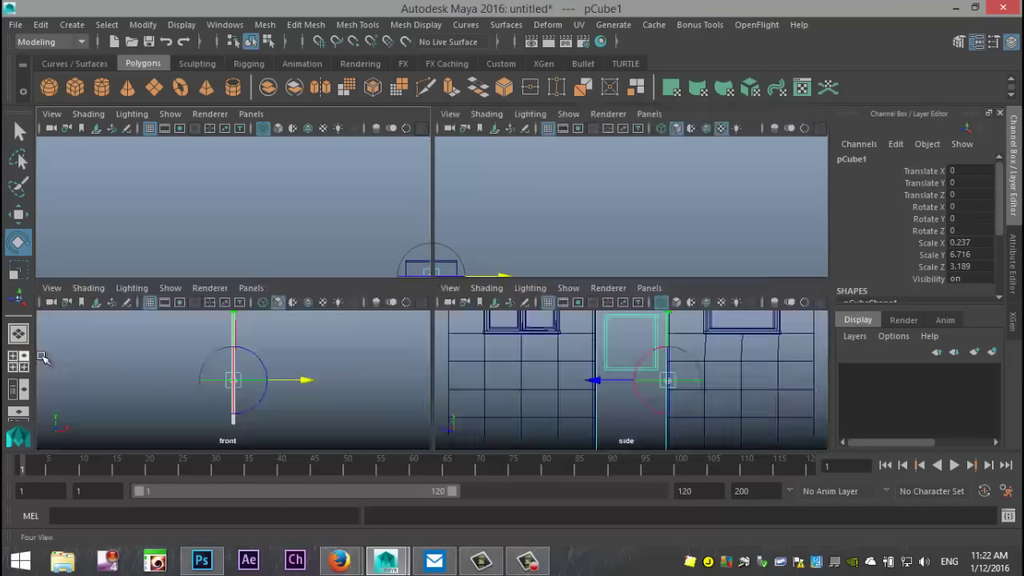
pyautogui.press('space')
pyautogui.press('Insert')
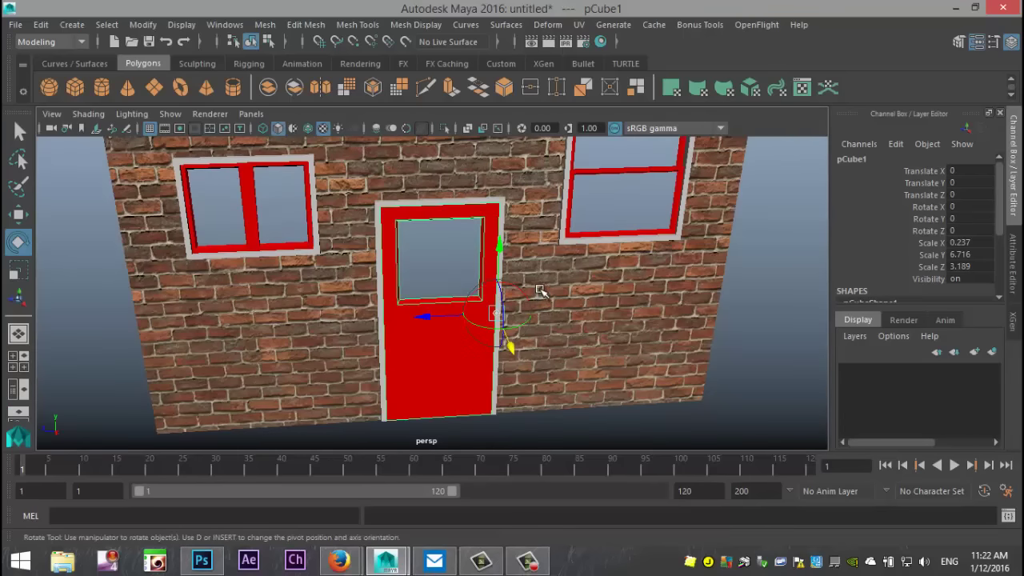
# Test the door's swing by rotating it open about 49.5° and 47° in Y, and undo the rotations.
pyautogui.moveTo(457, 338); pyautogui.dragTo(514, 343)
pyautogui.scroll(5, 531, 331)
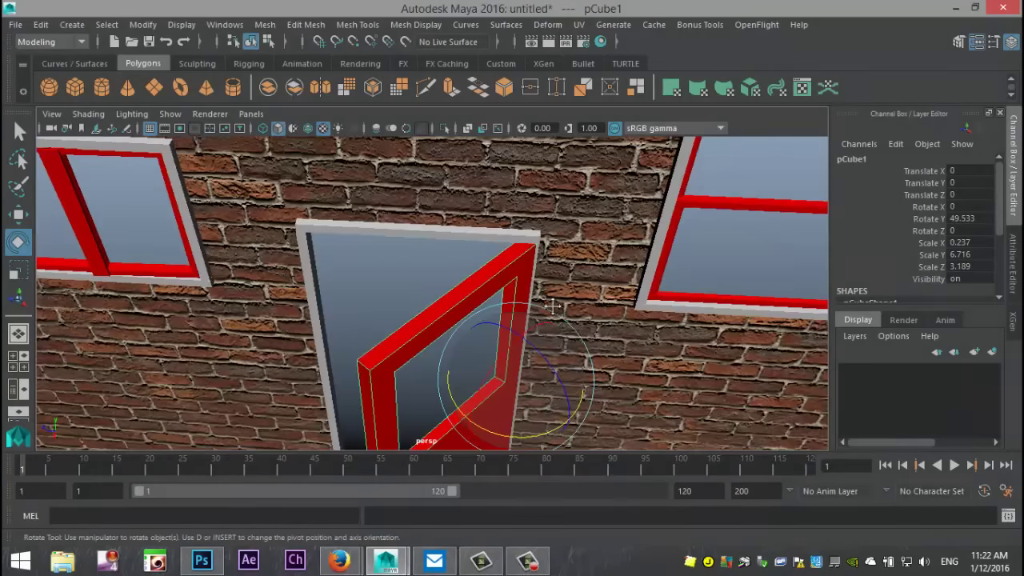
pyautogui.keyDown('alt'); pyautogui.moveTo(552, 307); pyautogui.dragTo(478, 362); pyautogui.keyUp('alt')
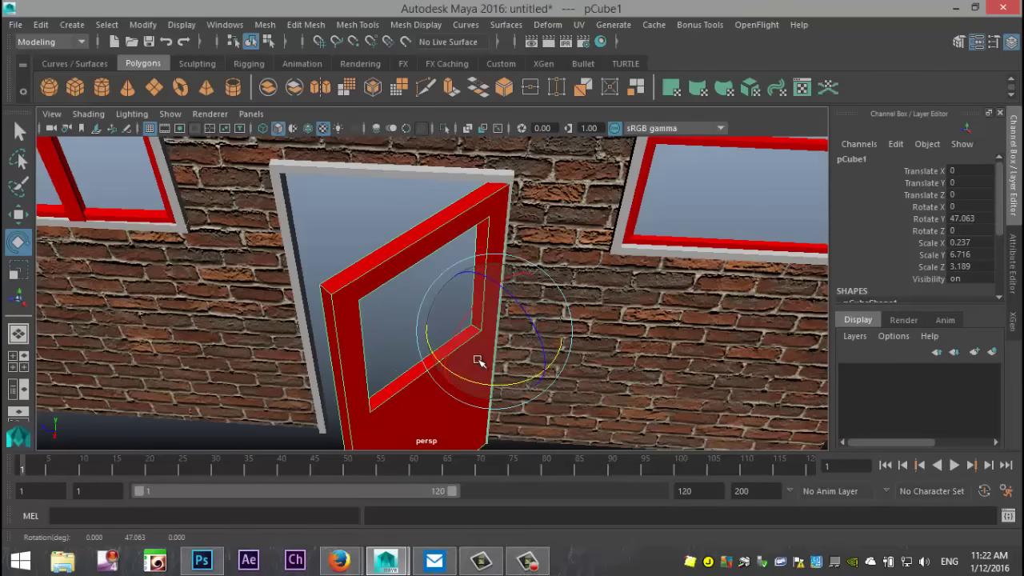
pyautogui.hotkey('ctrl', 'z')
pyautogui.hotkey('ctrl', 'z')
pyautogui.hotkey('ctrl', 'z')
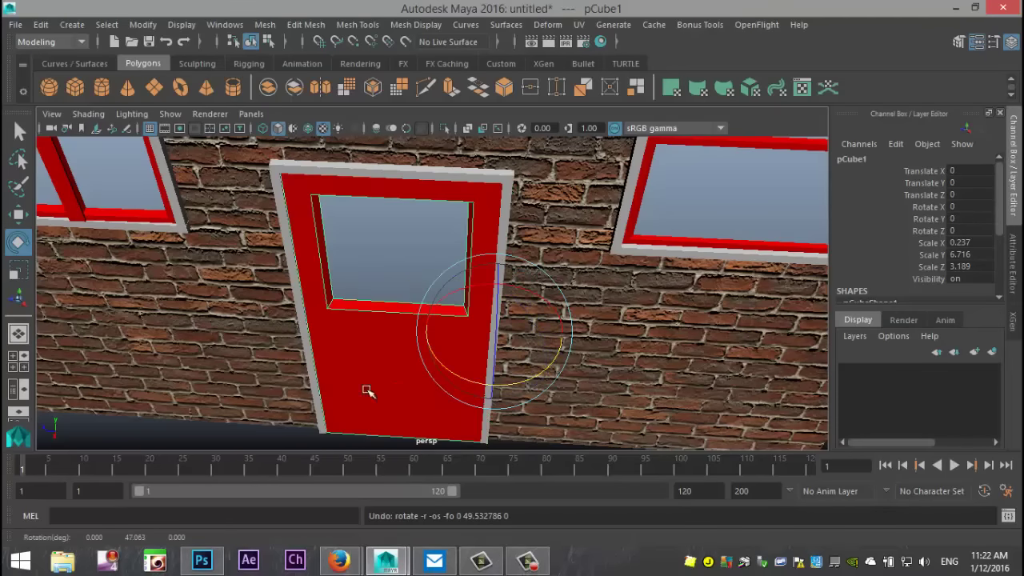
# Move the door's pivot to its outer hinge-side corner in the top view, to X about 0.17 and Z about -1.59.
pyautogui.click(21, 368)
pyautogui.press('space')
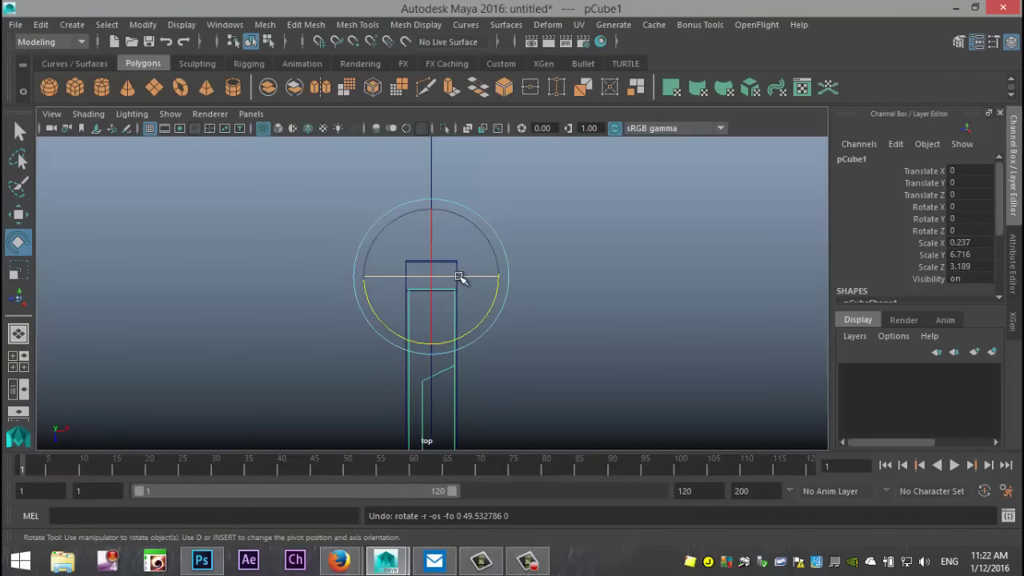
pyautogui.press('d')
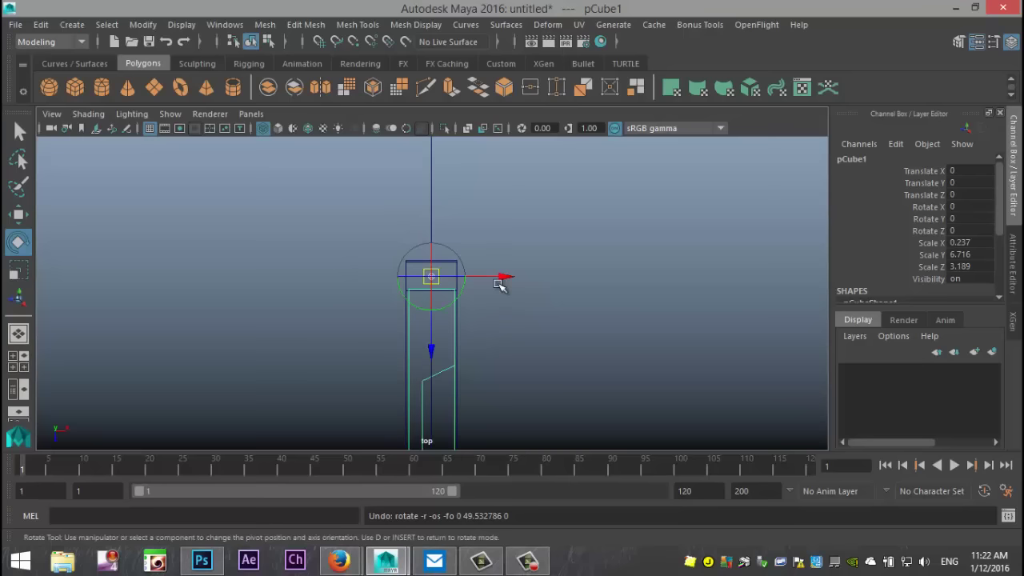
pyautogui.moveTo(502, 278); pyautogui.dragTo(509, 278)
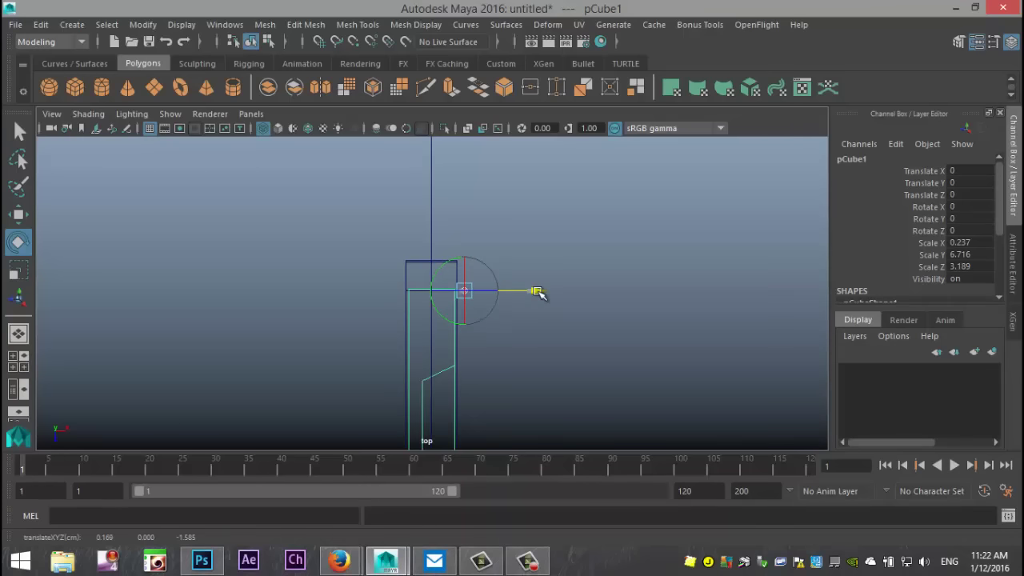
pyautogui.click(18, 361)
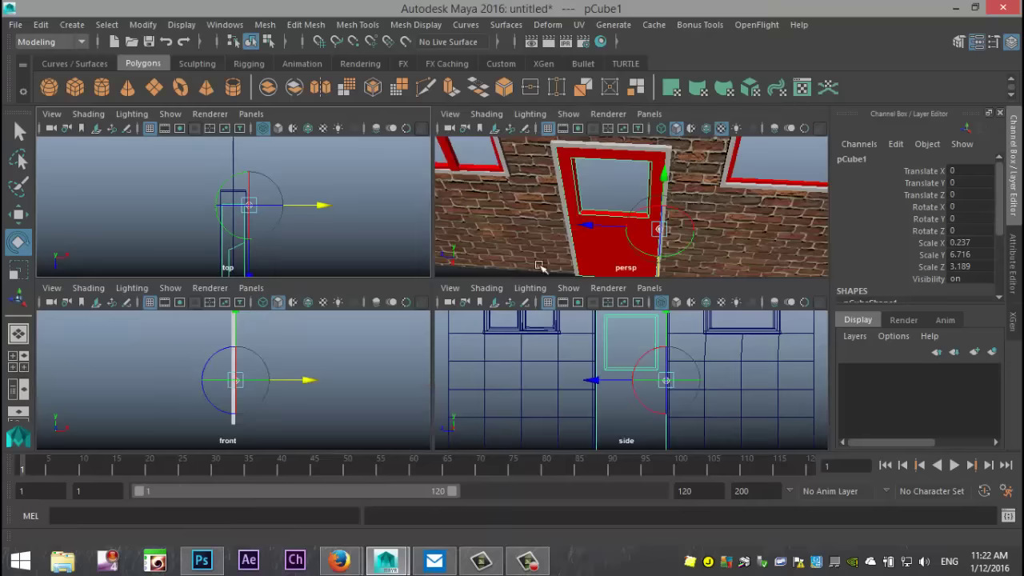
pyautogui.press('space')
pyautogui.press('Insert')
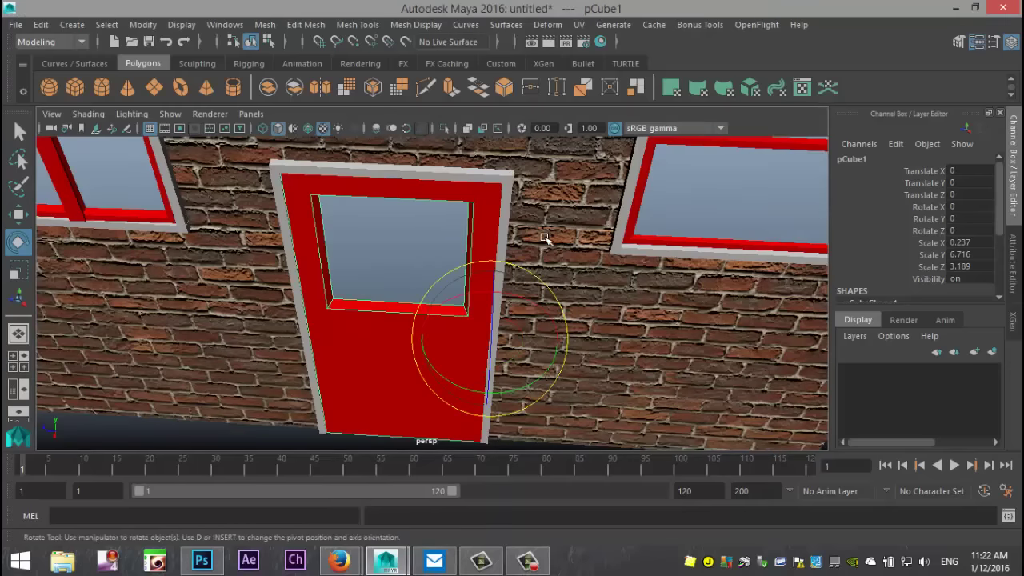
# Test the door's swing by rotating it open about 58° in Y, and undo the rotation.
pyautogui.moveTo(433, 372); pyautogui.dragTo(495, 386)
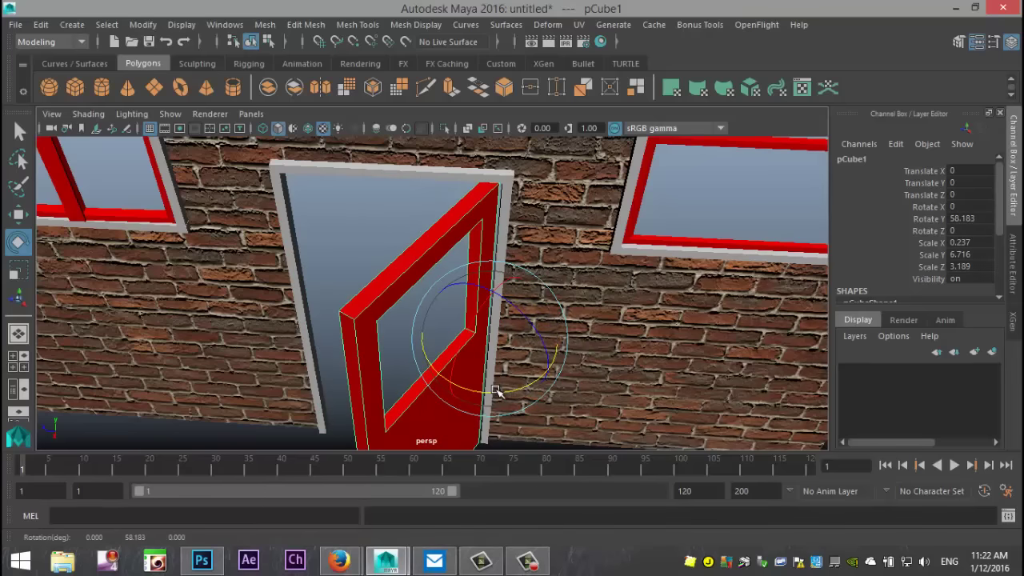
pyautogui.hotkey('ctrl', 'z')
pyautogui.scroll(-3, 427, 343)
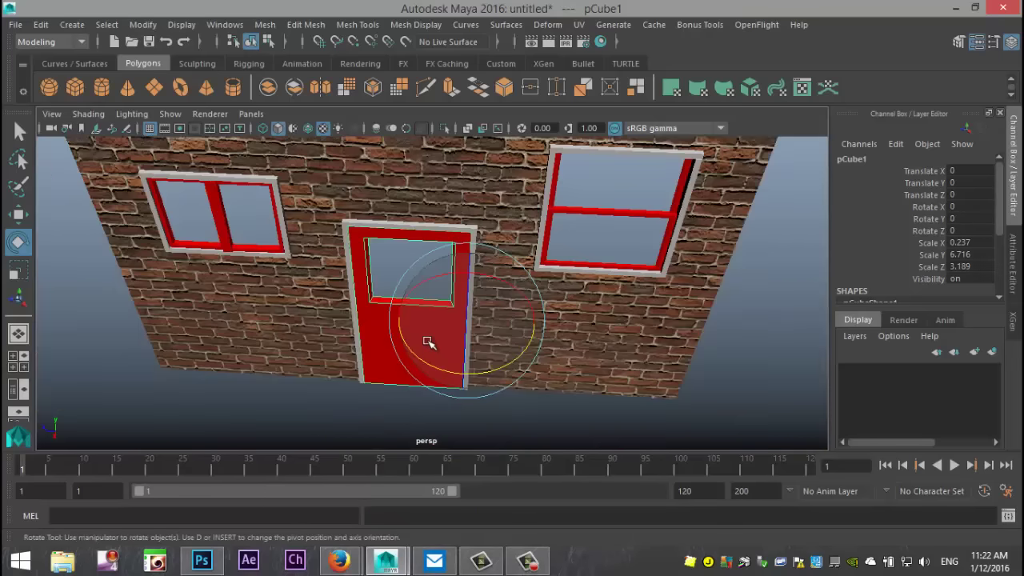
# Test both panes of the double window by rotating them open about 54.8° and -29.4° in Y, and undo the rotations.
pyautogui.keyDown('alt'); pyautogui.moveTo(427, 343); pyautogui.dragTo(413, 399); pyautogui.keyUp('alt')
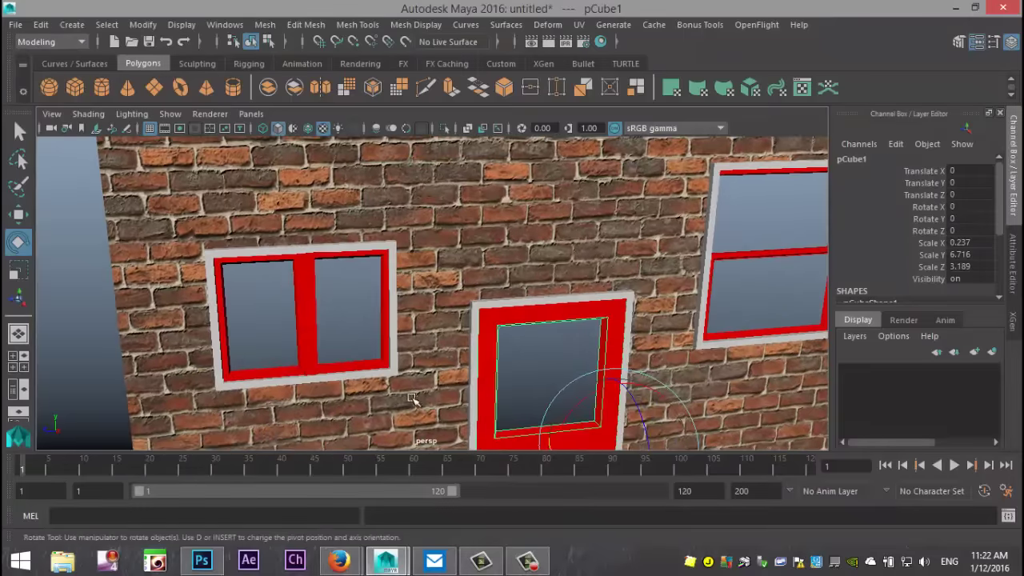
pyautogui.click(343, 367)
pyautogui.keyDown('alt'); pyautogui.moveTo(342, 367); pyautogui.dragTo(313, 411); pyautogui.keyUp('alt')
pyautogui.click(312, 413)
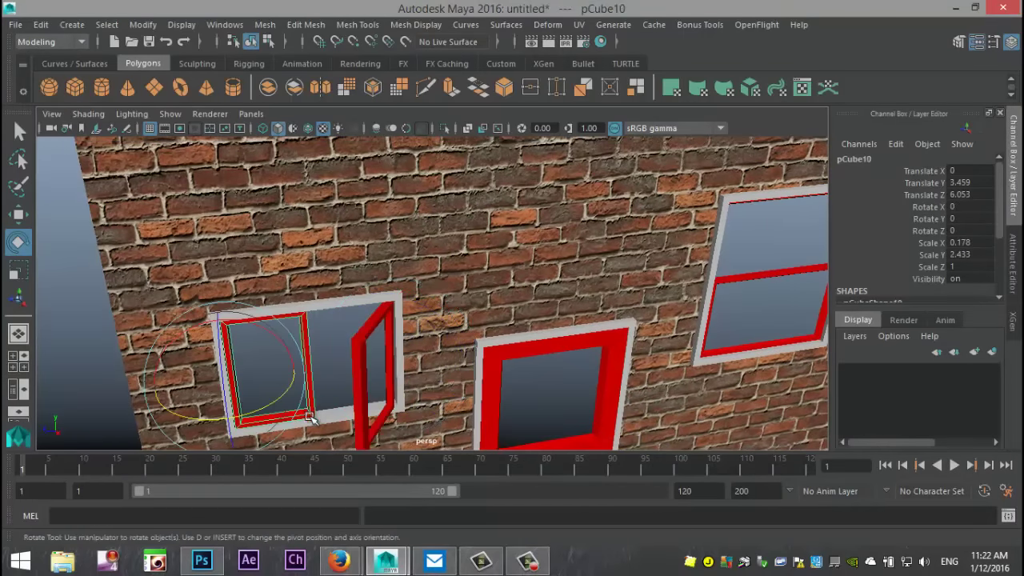
pyautogui.moveTo(251, 408); pyautogui.dragTo(296, 416)
pyautogui.hotkey('ctrl', 'z')
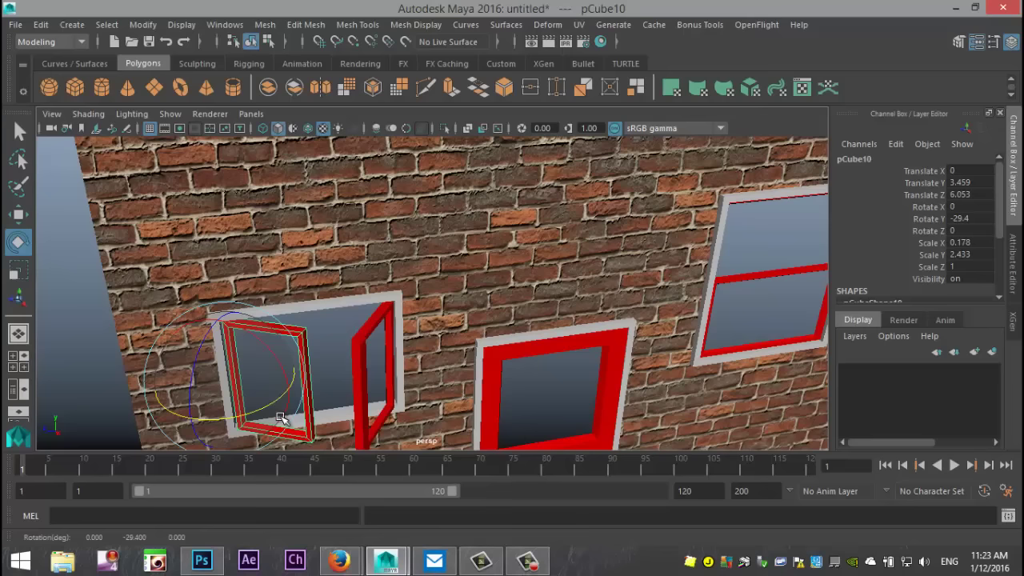
pyautogui.hotkey('ctrl', 'z')
pyautogui.hotkey('ctrl', 'z')
pyautogui.hotkey('ctrl', 'z')
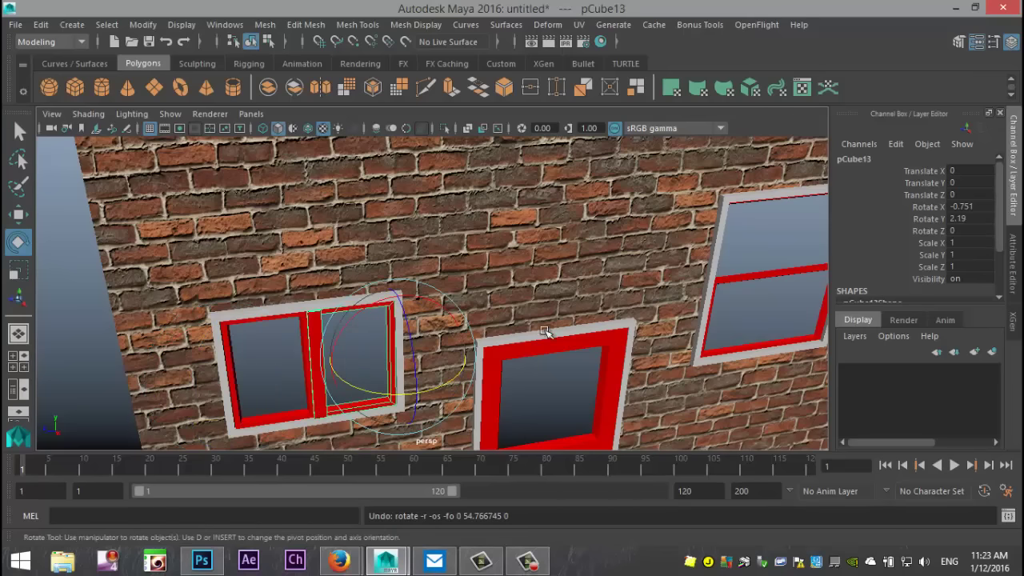
# Slide the lower sash of the two-part sash window up to Translate Y about 4.36.
pyautogui.keyDown('alt'); pyautogui.moveTo(550, 332); pyautogui.dragTo(496, 332, button='middle'); pyautogui.keyUp('alt')
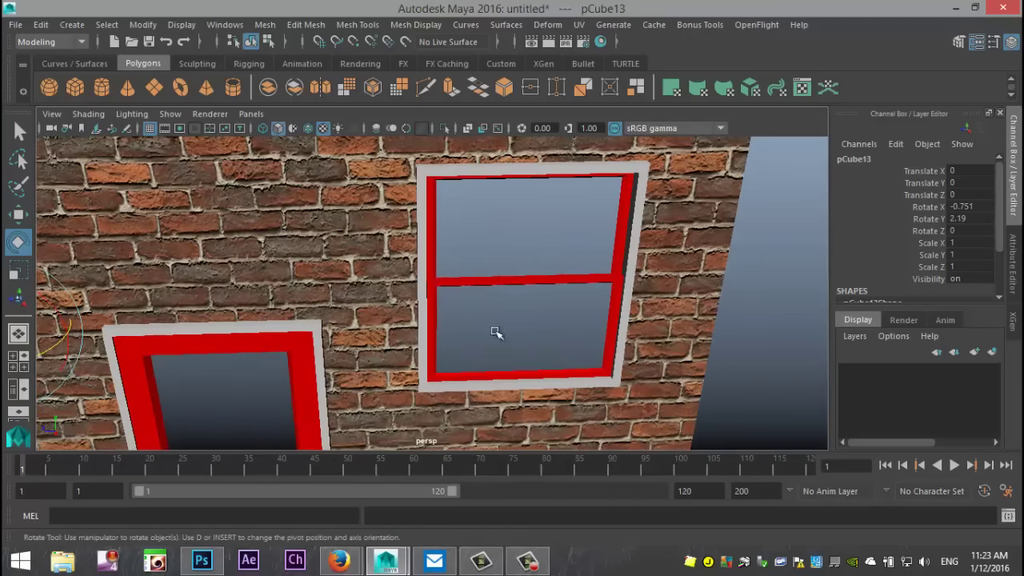
pyautogui.click(485, 280)
pyautogui.keyDown('alt'); pyautogui.moveTo(512, 320); pyautogui.dragTo(584, 368); pyautogui.keyUp('alt')
pyautogui.press('w')
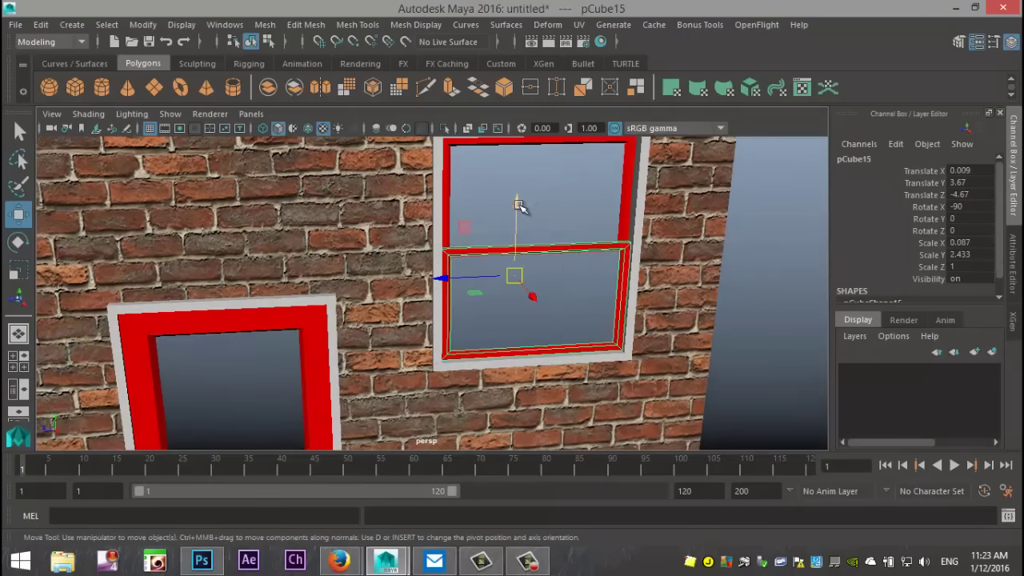
pyautogui.moveTo(521, 201); pyautogui.dragTo(521, 163)
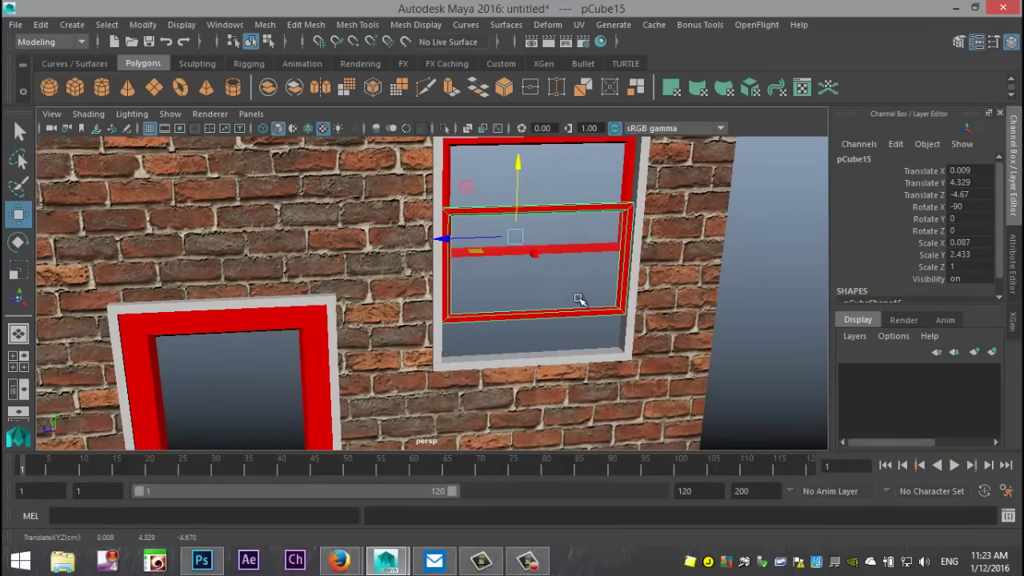
pyautogui.keyDown('alt'); pyautogui.moveTo(579, 299); pyautogui.dragTo(586, 323); pyautogui.keyUp('alt')
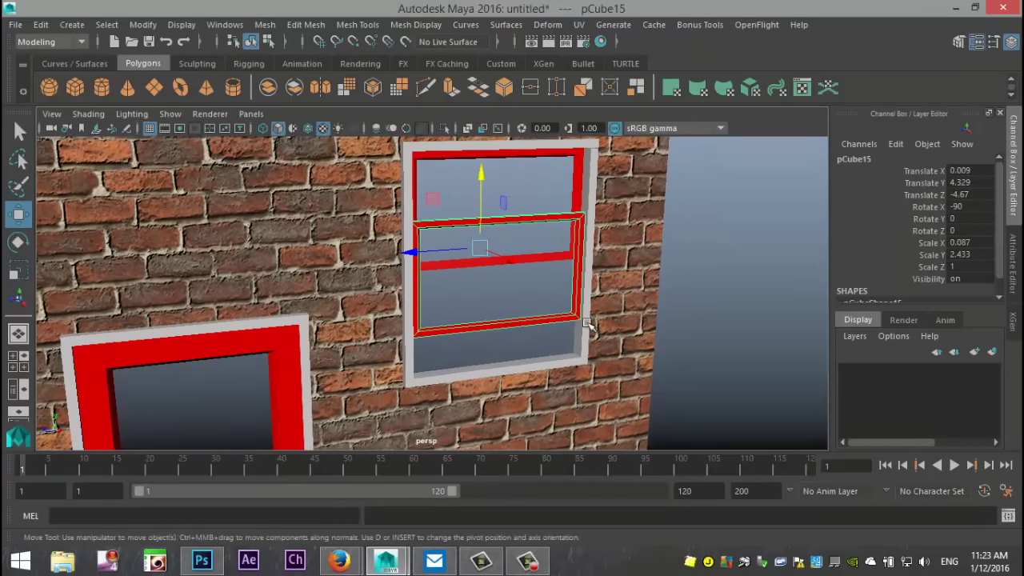
pyautogui.moveTo(480, 174)
pyautogui.mouseDown()
pyautogui.moveTo(485, 214)
pyautogui.moveTo(490, 136)
pyautogui.moveTo(485, 172)
pyautogui.mouseUp()
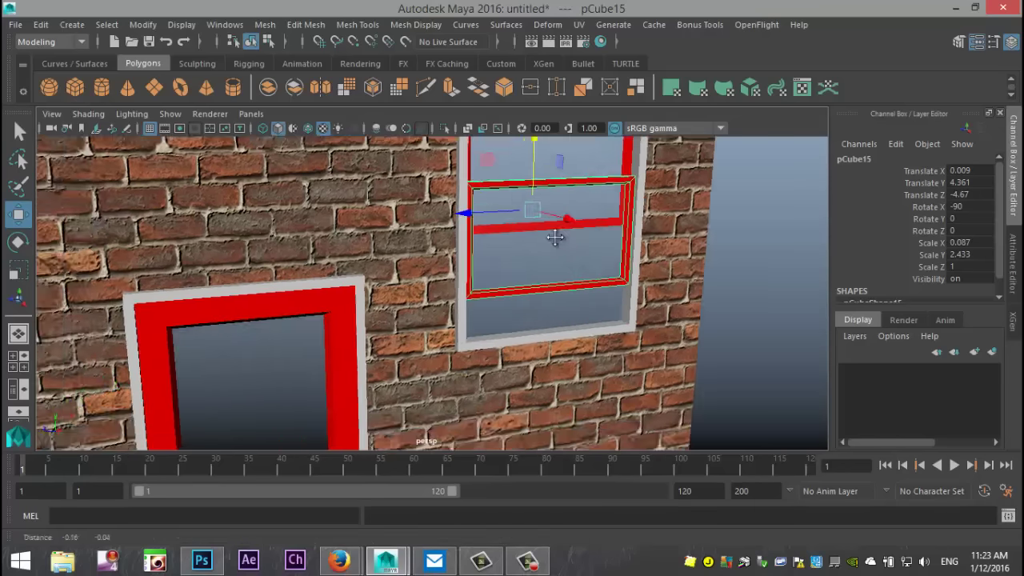
# Swing the door open about 107.7° in Y to check its range of motion, and undo the rotation.
pyautogui.keyDown('alt'); pyautogui.moveTo(555, 237); pyautogui.dragTo(441, 274); pyautogui.keyUp('alt')
pyautogui.click(373, 292)
pyautogui.scroll(-4, 406, 352)
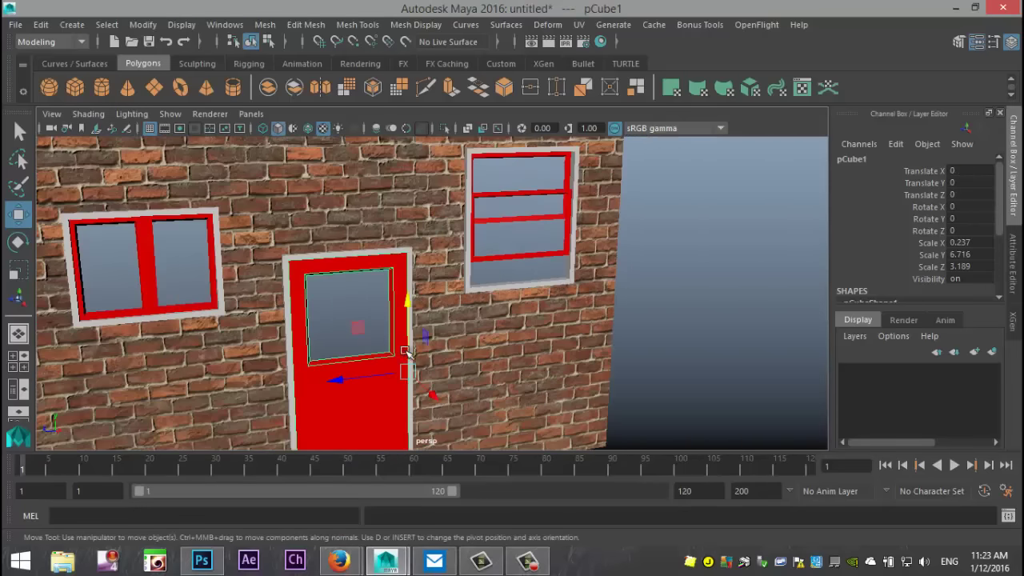
pyautogui.press('e')
pyautogui.moveTo(364, 397); pyautogui.dragTo(398, 400)
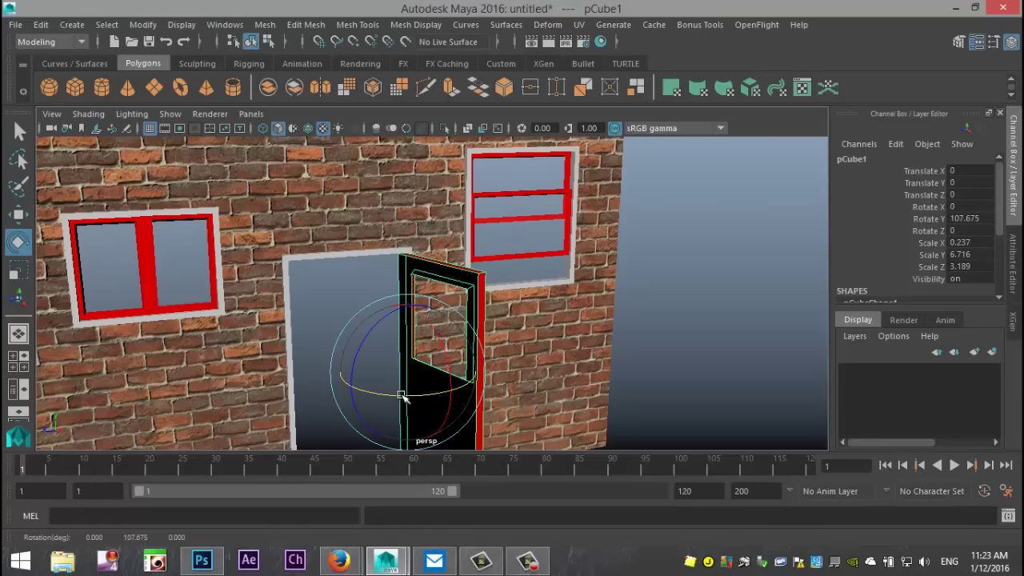
pyautogui.hotkey('ctrl', 'z')
pyautogui.hotkey('ctrl', 'z')
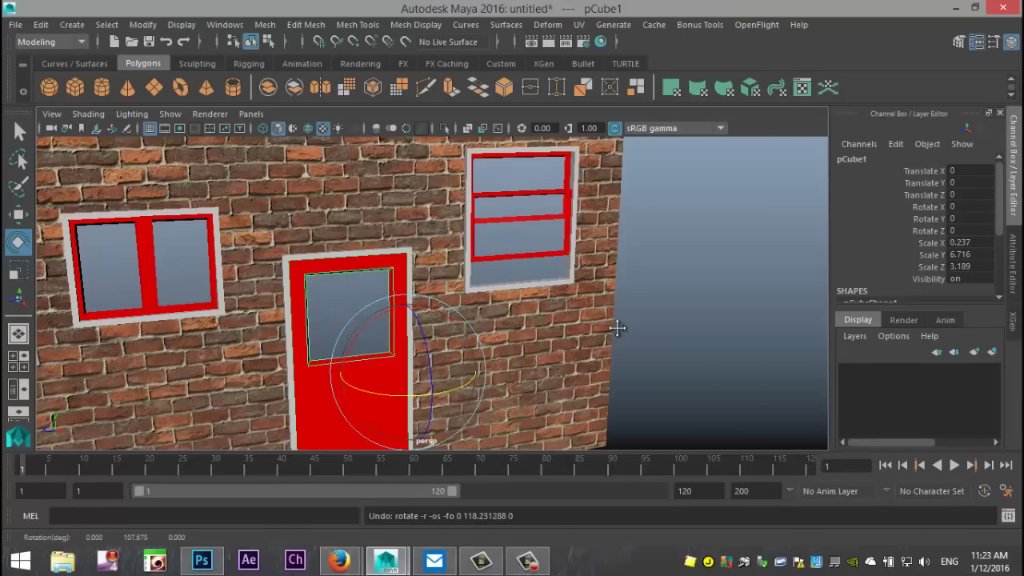
# Tilt the window's lower sash to about -27.4° in Rotate Z, and undo the rotation.
pyautogui.keyDown('alt'); pyautogui.moveTo(617, 328); pyautogui.dragTo(571, 376); pyautogui.keyUp('alt')
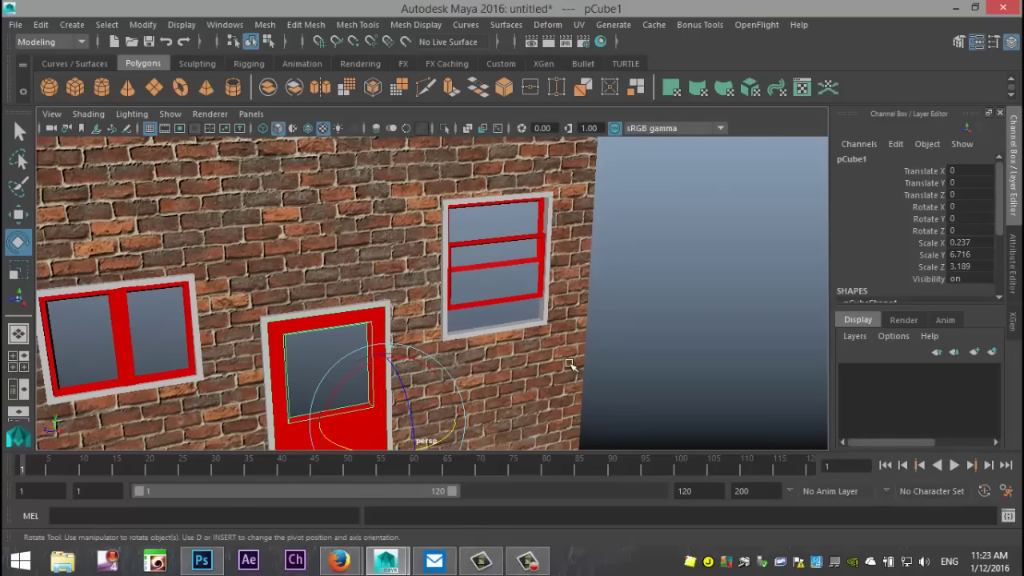
pyautogui.click(488, 302)
pyautogui.scroll(2, 528, 228)
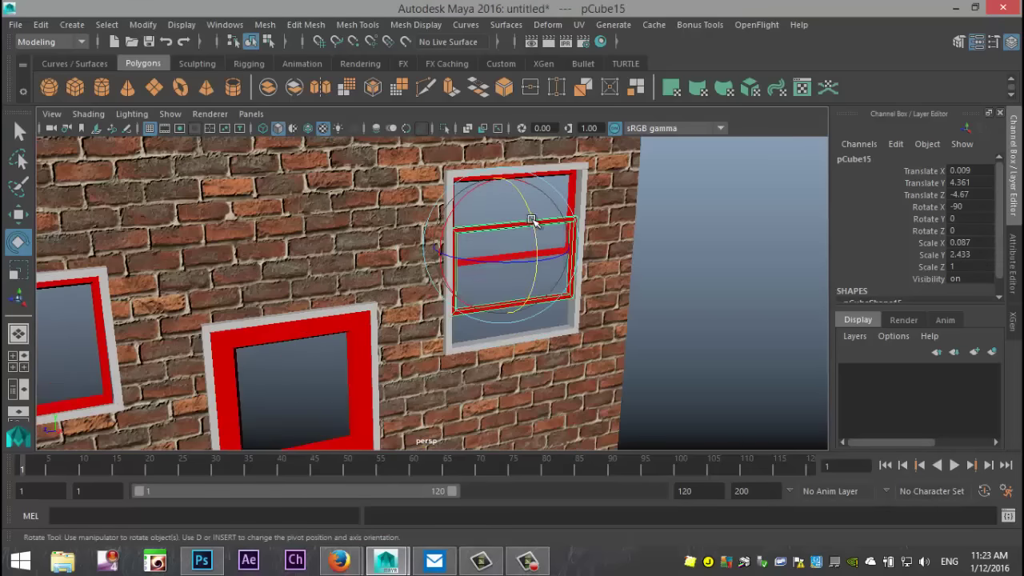
pyautogui.moveTo(532, 221); pyautogui.dragTo(541, 263)
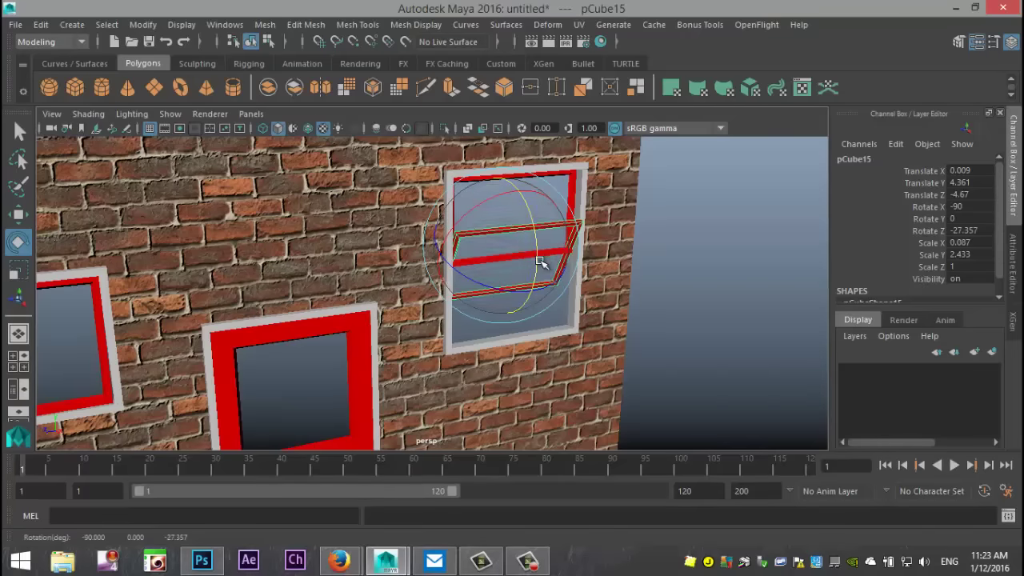
pyautogui.hotkey('ctrl', 'z')
# Raise the lower sash to Translate Y about 4.53, and undo all of its upward moves.
pyautogui.scroll(2, 648, 320)
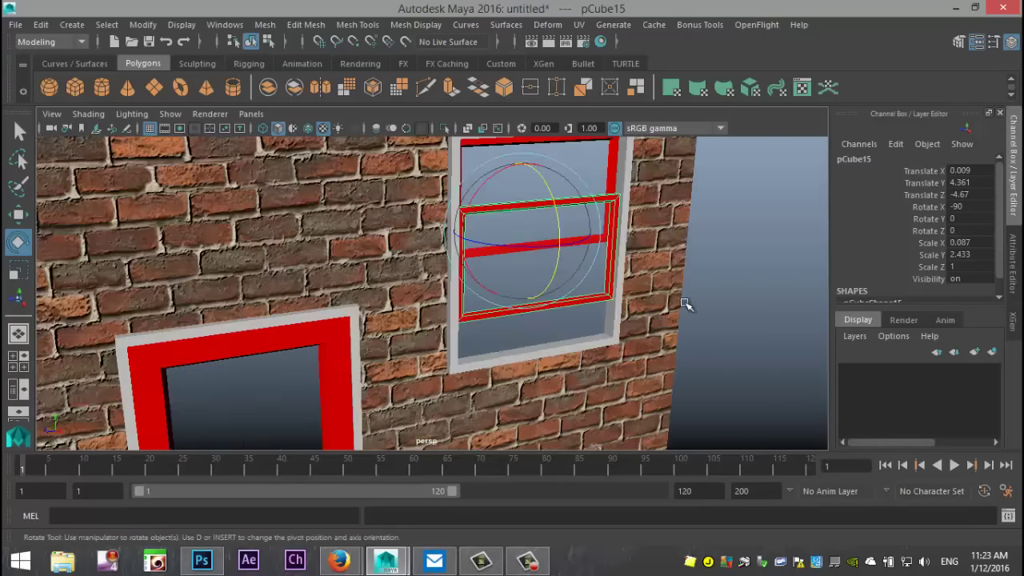
pyautogui.keyDown('alt'); pyautogui.moveTo(702, 290); pyautogui.dragTo(669, 320, button='middle'); pyautogui.keyUp('alt')
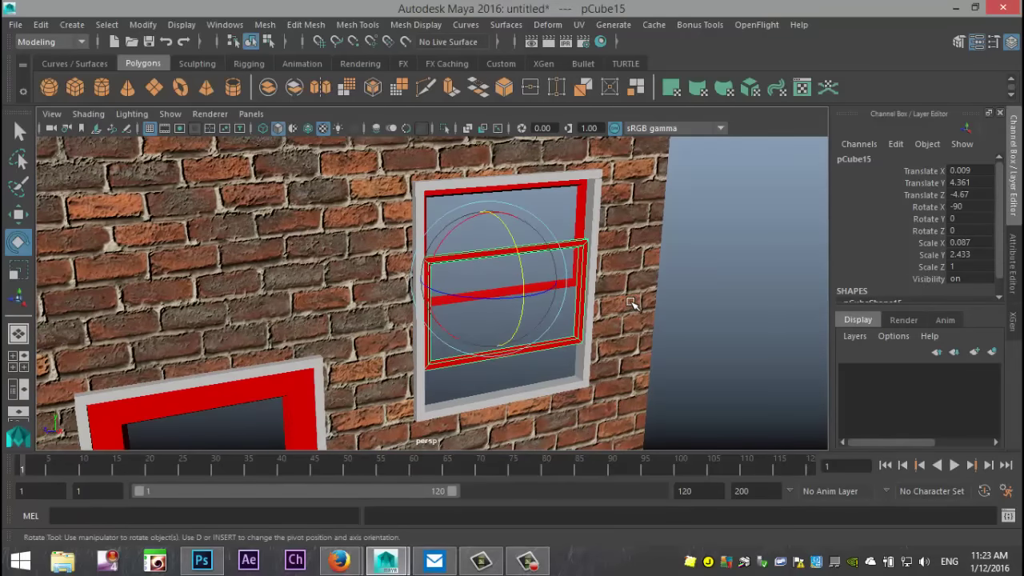
pyautogui.press('w')
pyautogui.moveTo(488, 201); pyautogui.dragTo(506, 224)
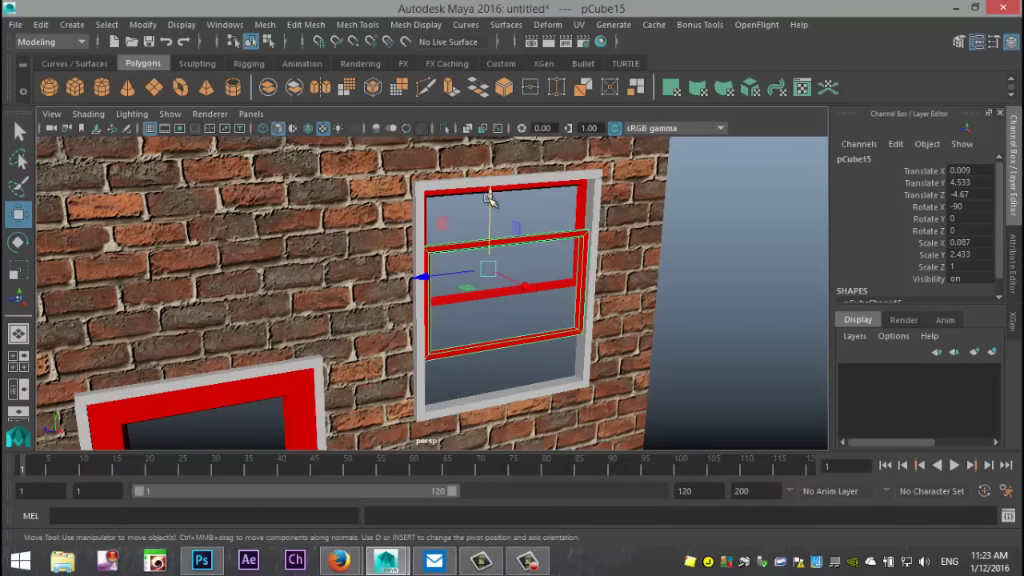
pyautogui.hotkey('ctrl', 'z')
pyautogui.hotkey('ctrl', 'z')
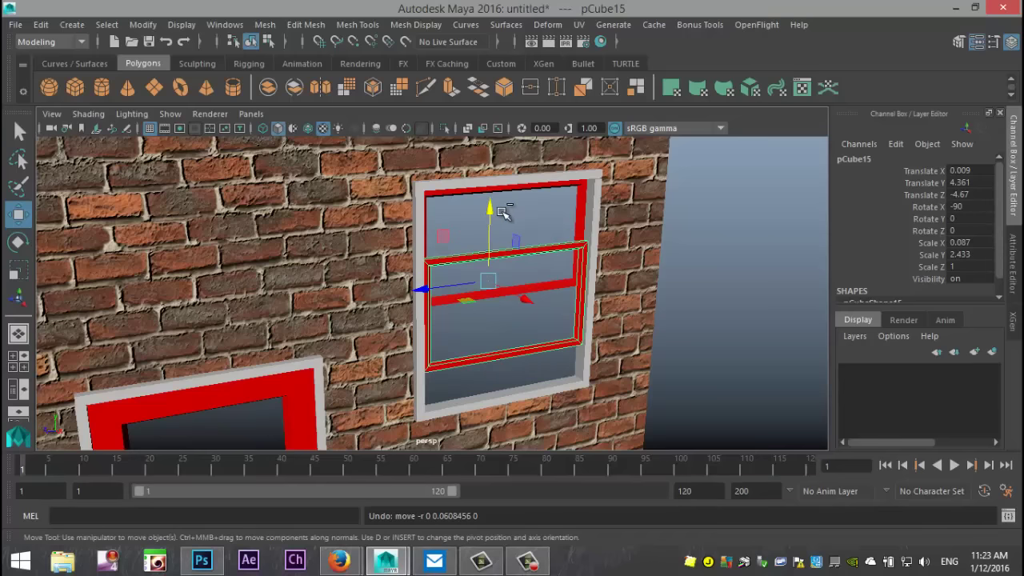
pyautogui.hotkey('ctrl', 'z')
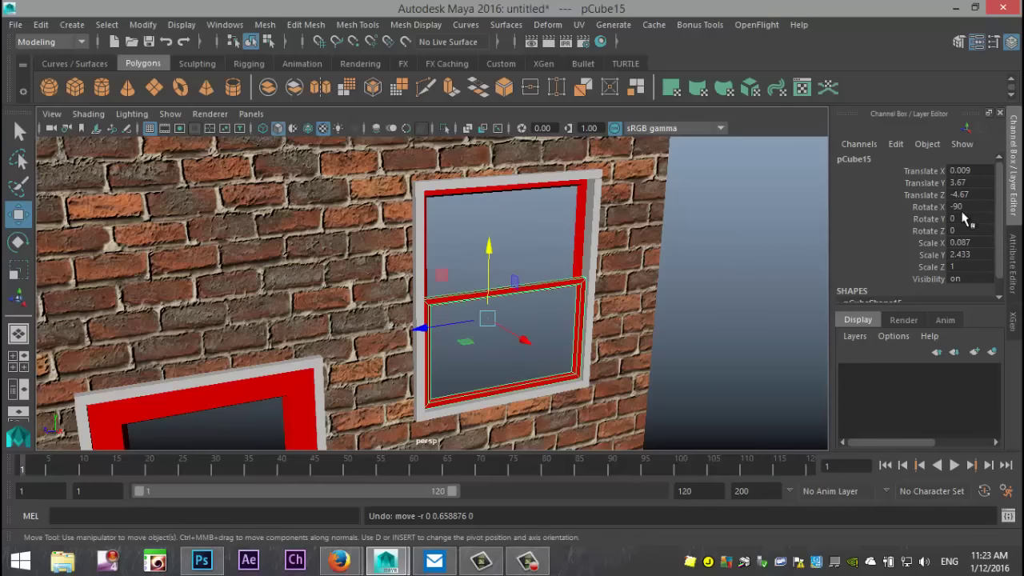
# Lock the lower sash's Translate X, Translate Z and all Rotate and Scale channels, leaving Translate Y and Visibility unlocked.
pyautogui.click(880, 174)
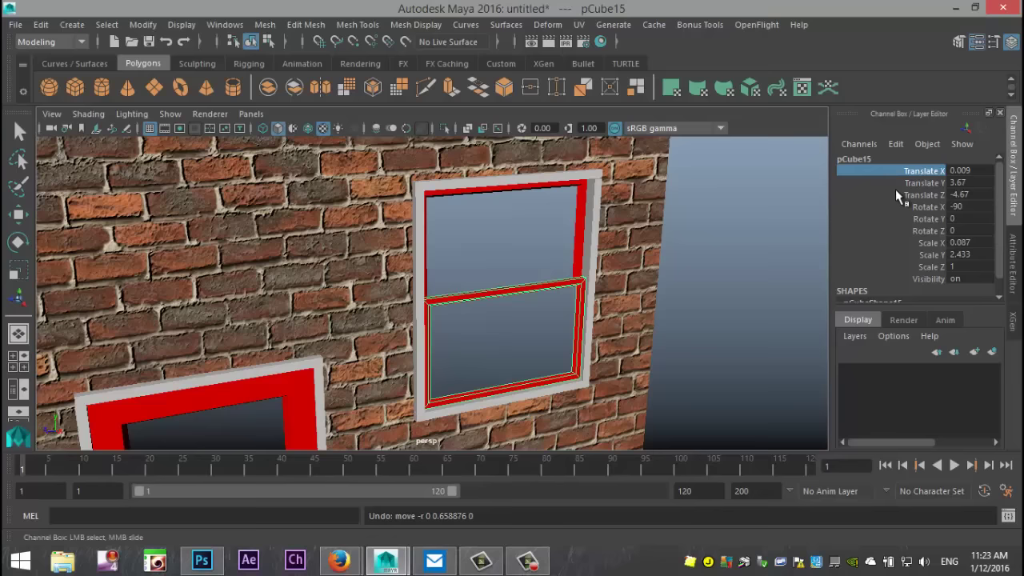
pyautogui.keyDown('ctrl'); pyautogui.click(883, 193); pyautogui.keyUp('ctrl')
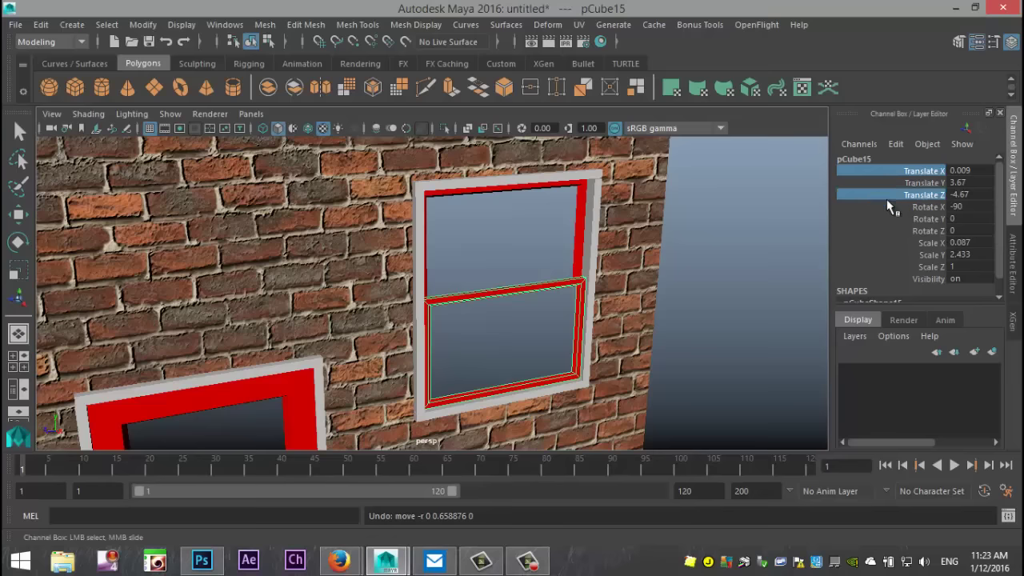
pyautogui.keyDown('ctrl'); pyautogui.click(884, 207); pyautogui.keyUp('ctrl')
pyautogui.keyDown('ctrl'); pyautogui.moveTo(888, 217); pyautogui.dragTo(896, 256); pyautogui.keyUp('ctrl')
pyautogui.keyDown('ctrl'); pyautogui.click(896, 265); pyautogui.keyUp('ctrl')
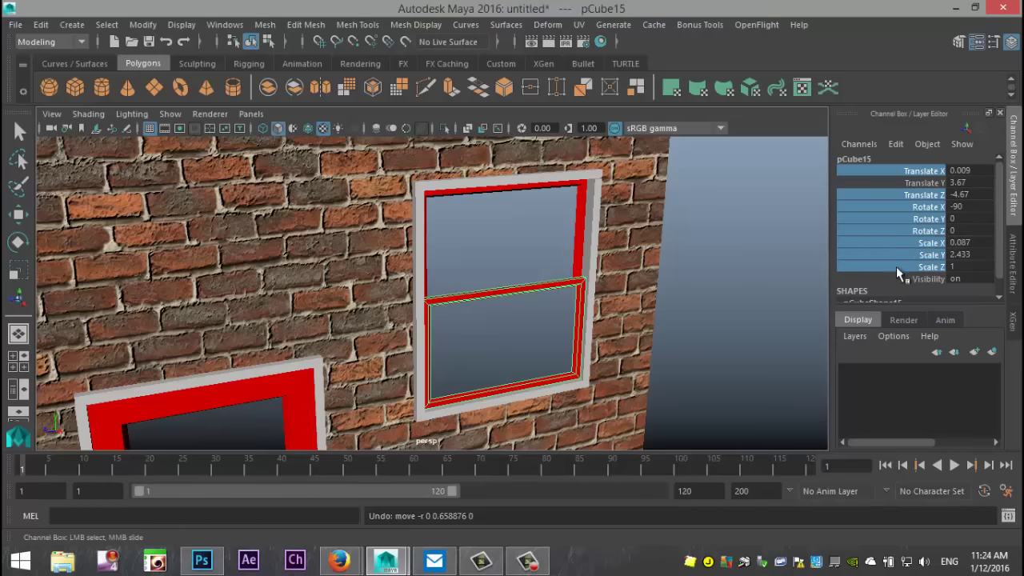
pyautogui.rightClick(870, 230)
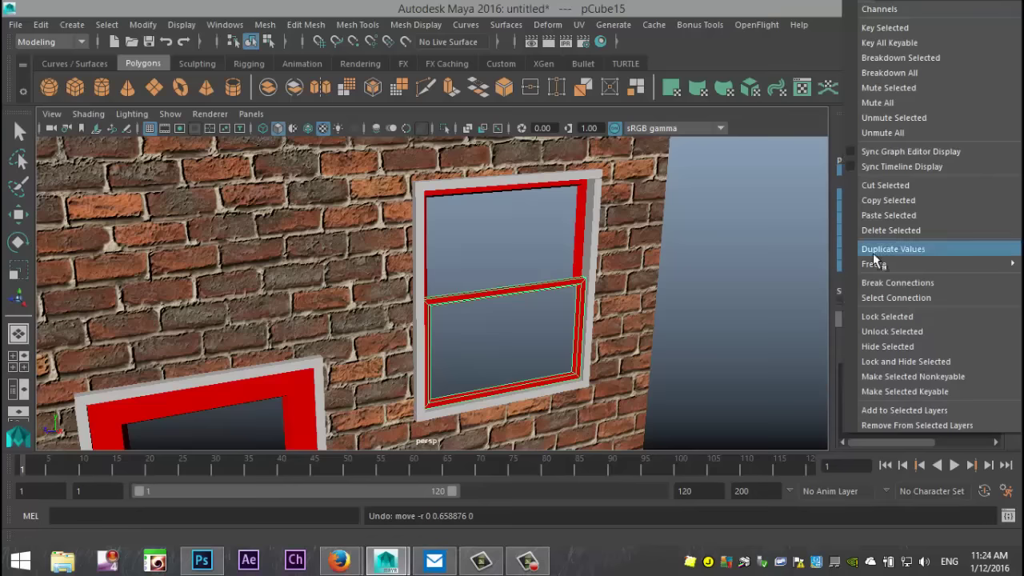
pyautogui.click(889, 318)
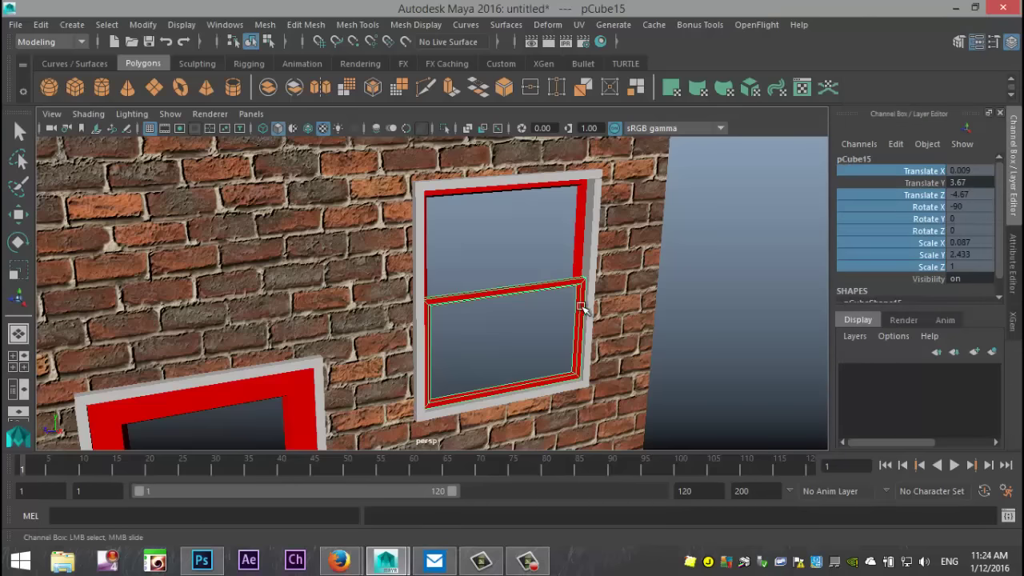
# Check the sash's locked channels with the Rotate and Scale tools, and deselect the sash.
pyautogui.press('e')
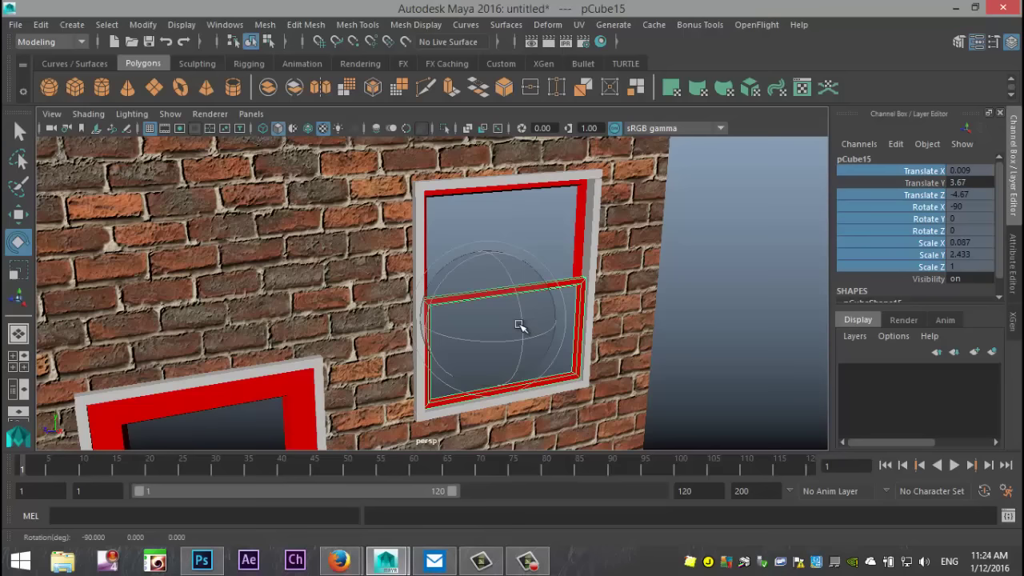
pyautogui.press('r')
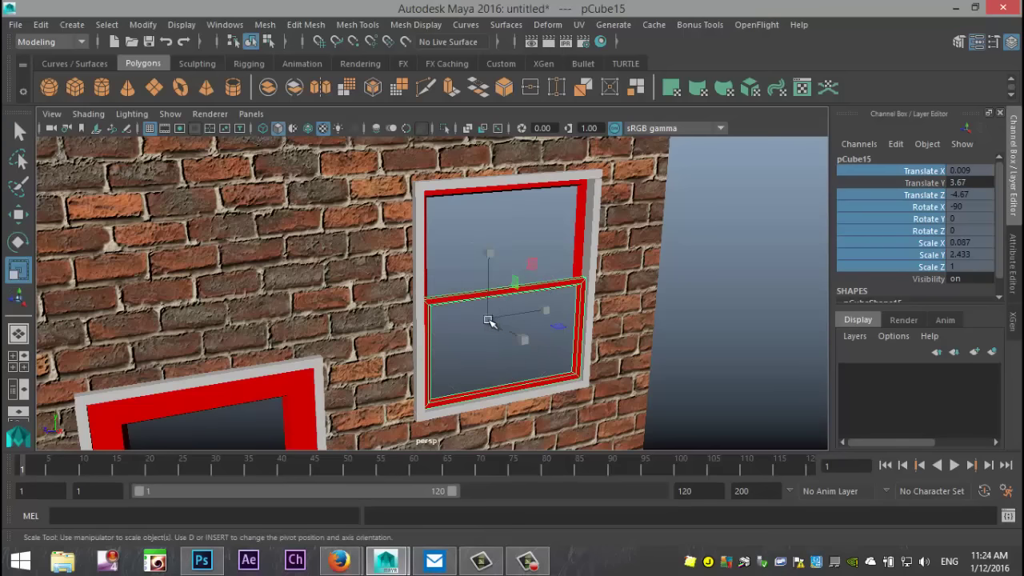
pyautogui.click(558, 376)
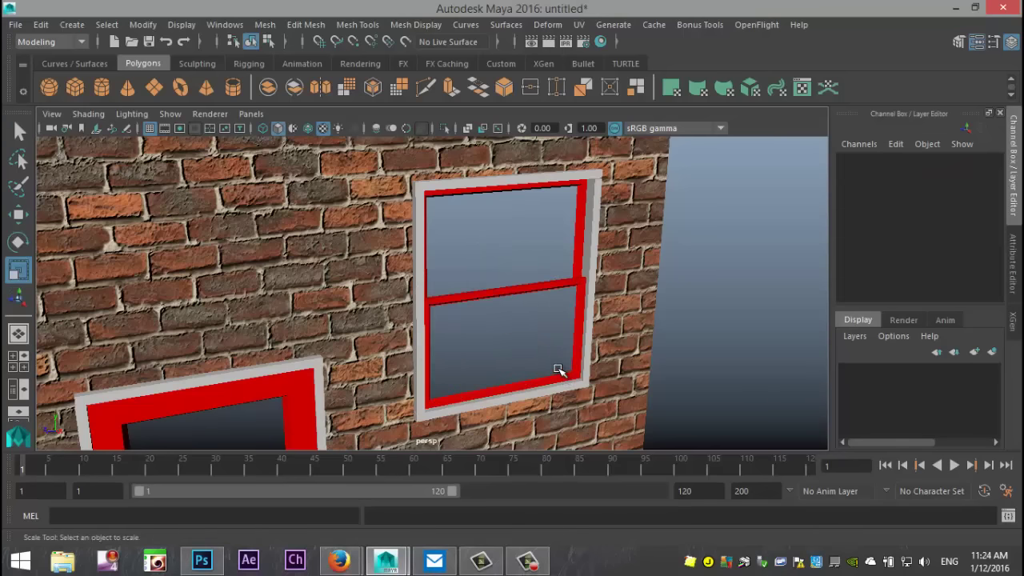
# Slide the lower sash up to Translate Y about 3.86, try to move it along Z, and undo the move.
pyautogui.press('w')
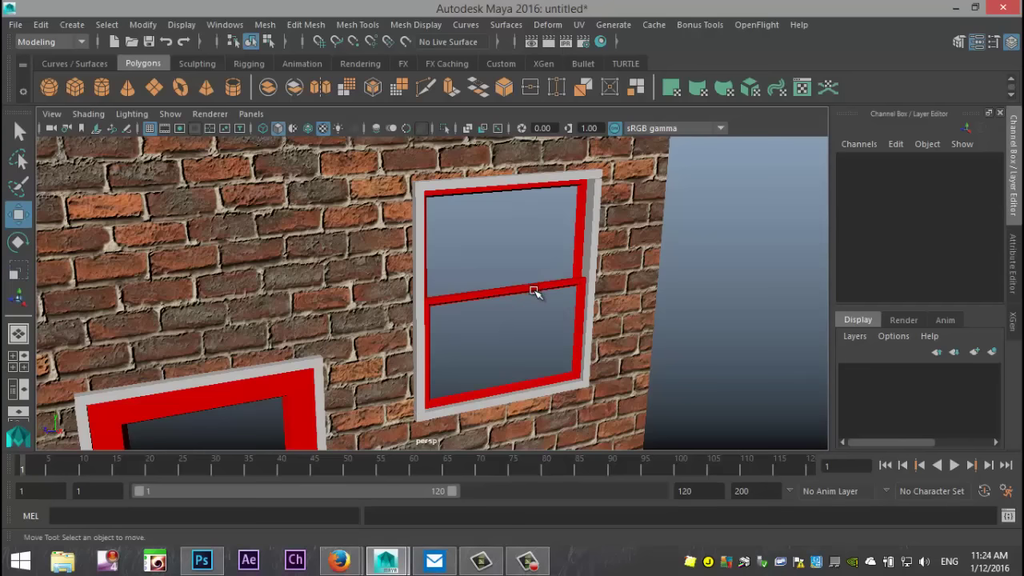
pyautogui.click(535, 292)
pyautogui.moveTo(488, 250)
pyautogui.mouseDown()
pyautogui.moveTo(486, 176)
pyautogui.moveTo(486, 233)
pyautogui.mouseUp()
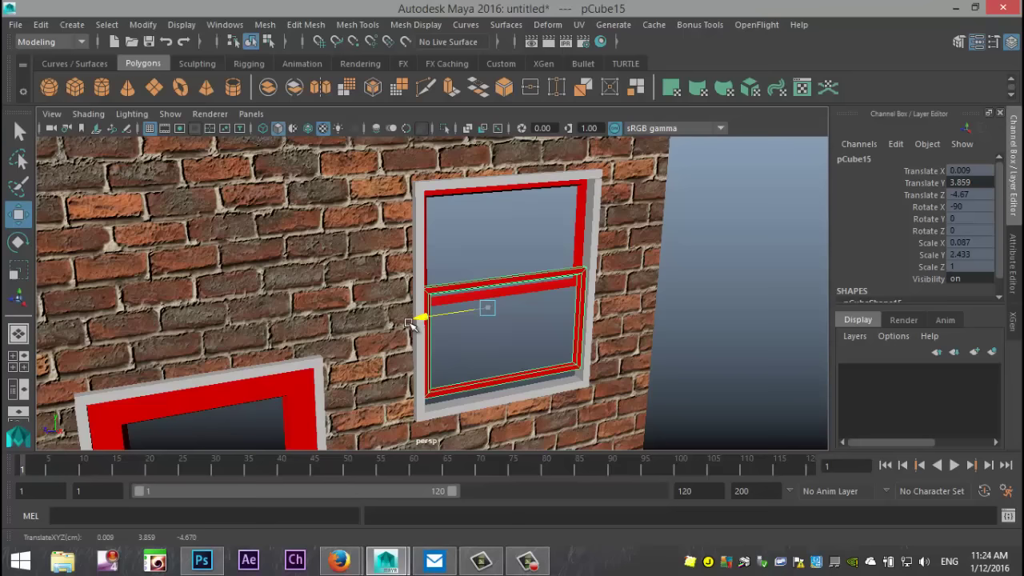
pyautogui.moveTo(409, 323); pyautogui.dragTo(436, 323)
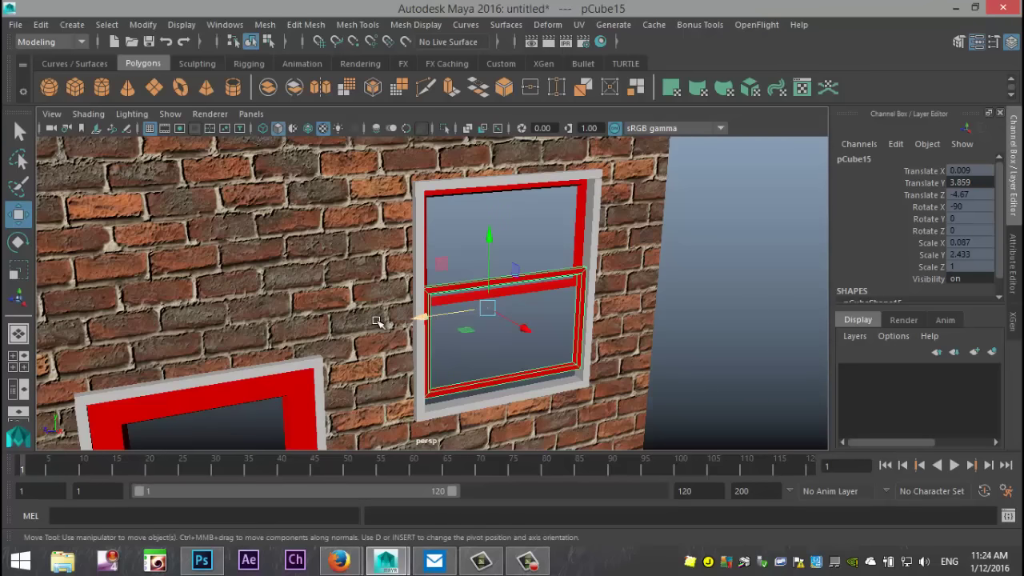
pyautogui.hotkey('ctrl', 'z')
pyautogui.hotkey('ctrl', 'z')
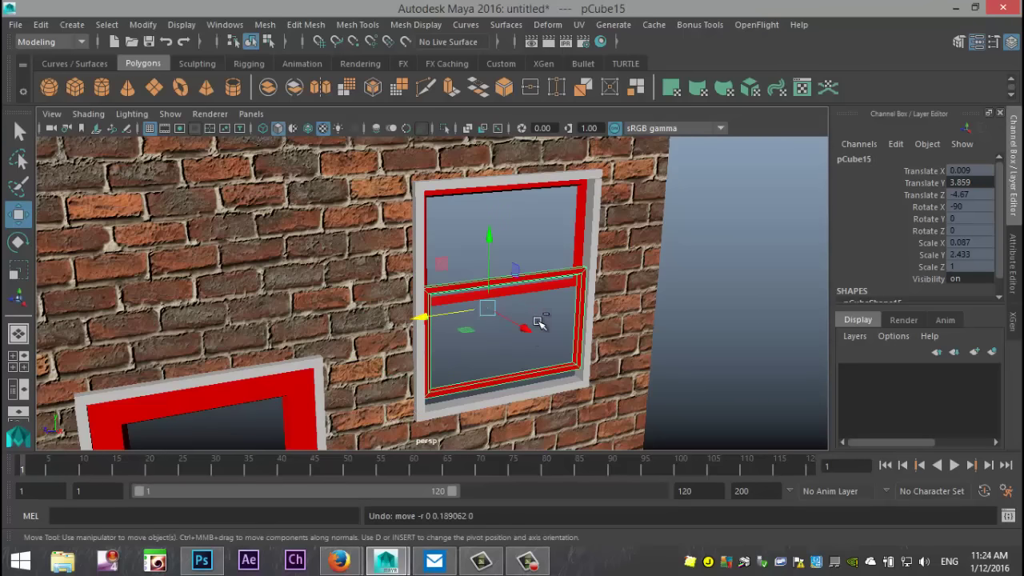
pyautogui.scroll(-3, 661, 329)
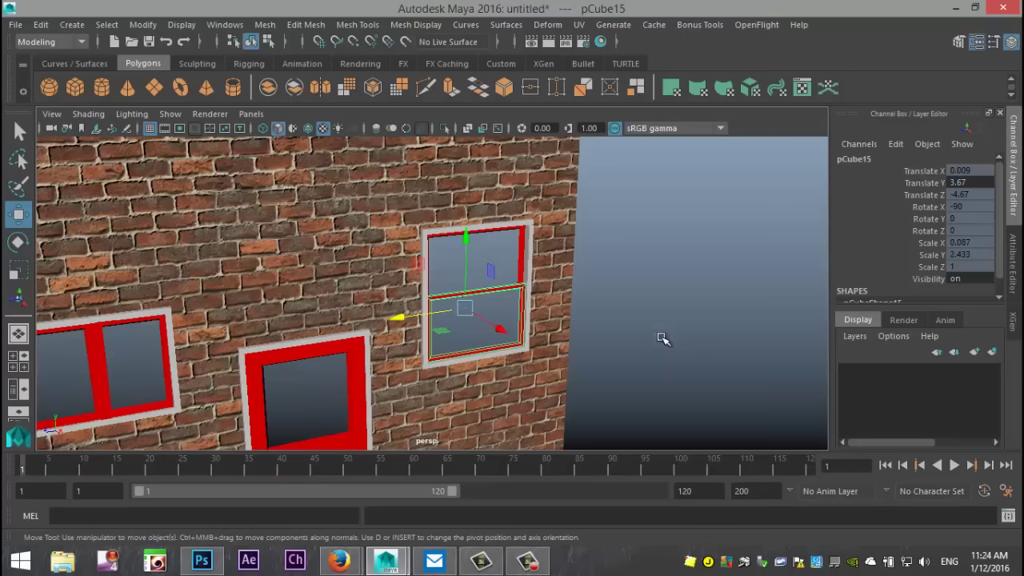
# Swing the front door open about its Y axis by about 42 degrees, and undo the rotation.
pyautogui.keyDown('alt'); pyautogui.moveTo(649, 344); pyautogui.dragTo(688, 309, button='middle'); pyautogui.keyUp('alt')
pyautogui.moveTo(688, 310)
pyautogui.keyDown('alt'); pyautogui.mouseDown()
pyautogui.moveTo(695, 293)
pyautogui.moveTo(697, 325)
pyautogui.mouseUp(); pyautogui.keyUp('alt')
pyautogui.keyDown('alt'); pyautogui.moveTo(695, 345); pyautogui.dragTo(708, 304, button='middle'); pyautogui.keyUp('alt')
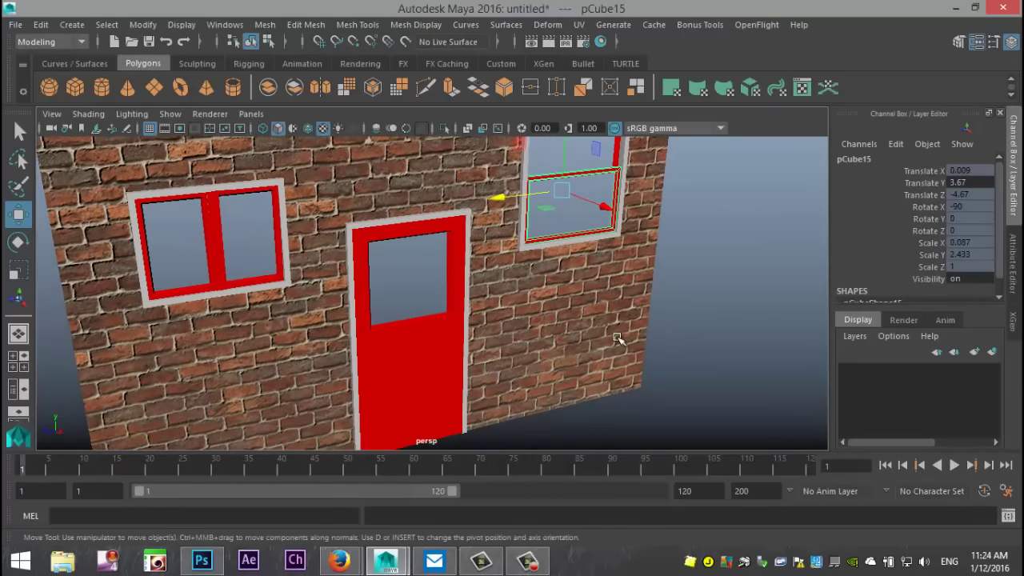
pyautogui.click(428, 352)
pyautogui.keyDown('alt'); pyautogui.moveTo(664, 368); pyautogui.dragTo(632, 358); pyautogui.keyUp('alt')
pyautogui.press('e')
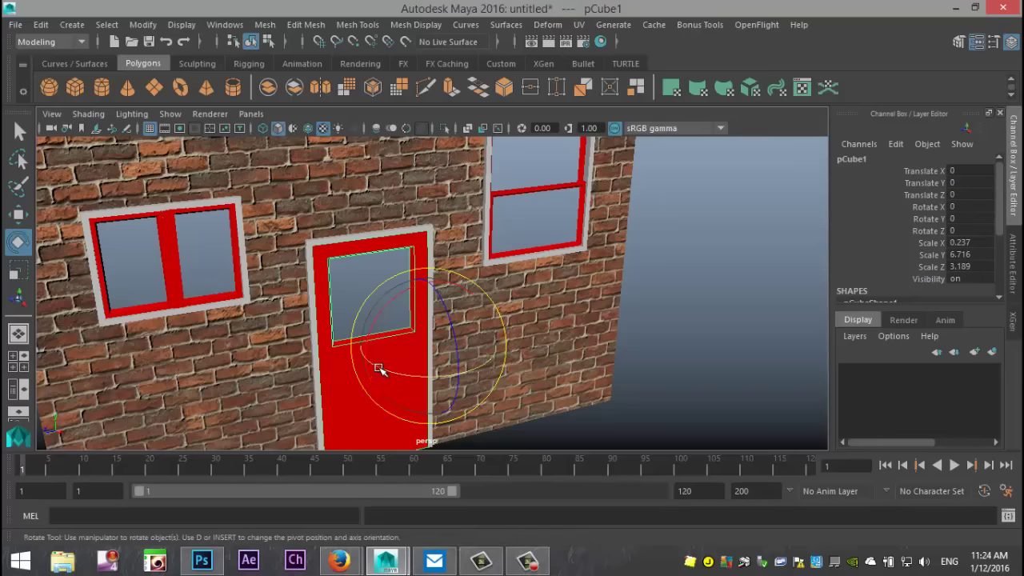
pyautogui.moveTo(382, 362); pyautogui.dragTo(445, 376)
pyautogui.hotkey('ctrl', 'z')
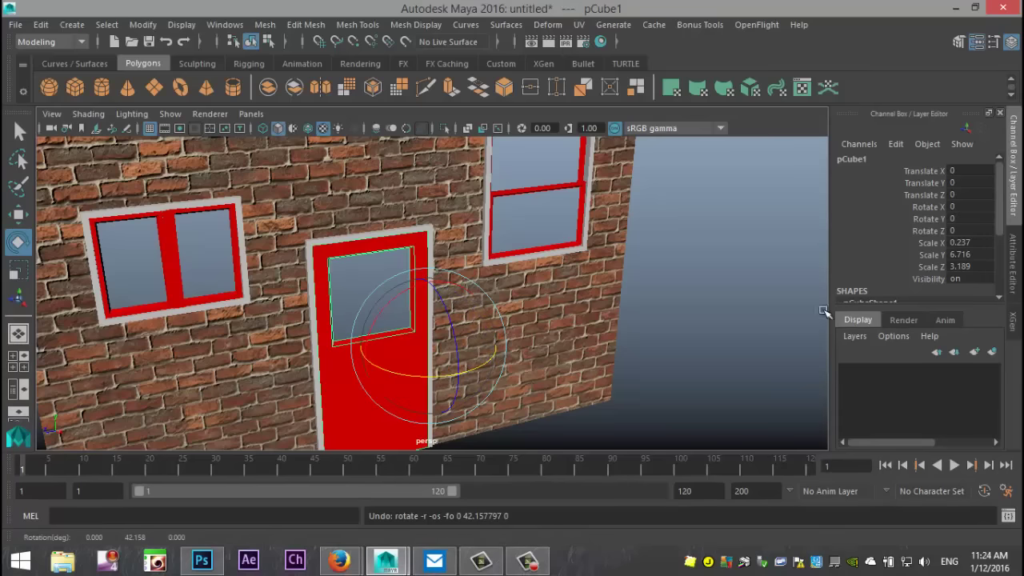
# Lock the door's Translate, Rotate X, Rotate Z and Scale channels, leaving only Rotate Y and Visibility unlocked.
pyautogui.moveTo(883, 170); pyautogui.dragTo(894, 213)
pyautogui.rightClick(885, 209)
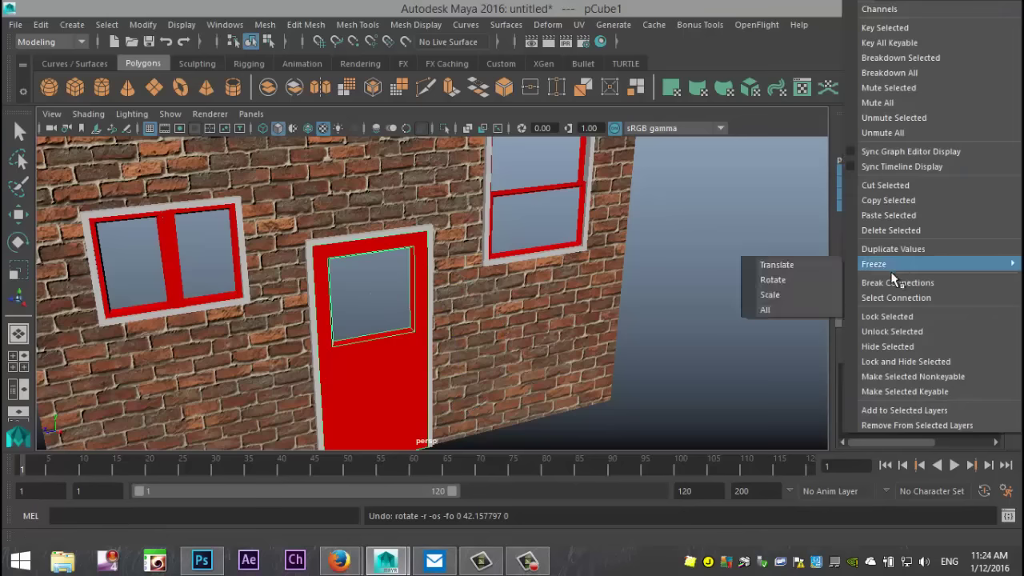
pyautogui.click(697, 263)
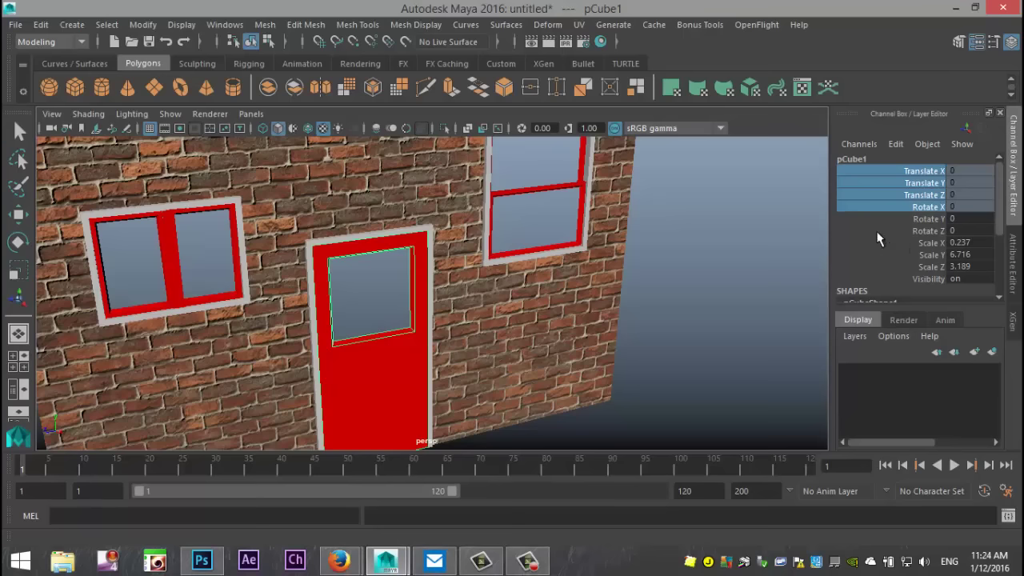
pyautogui.moveTo(878, 233); pyautogui.dragTo(883, 266)
pyautogui.rightClick(883, 266)
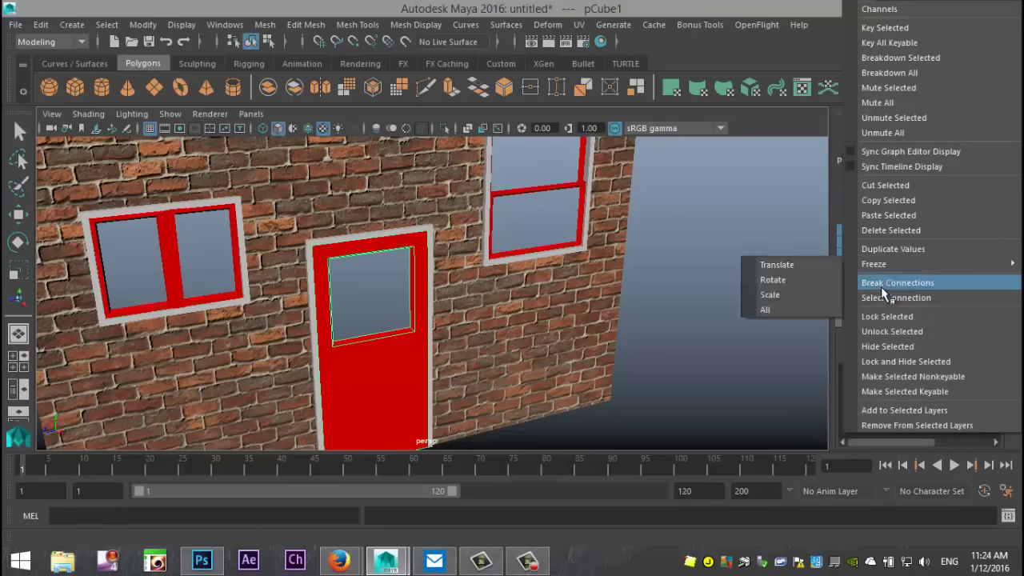
pyautogui.click(886, 318)
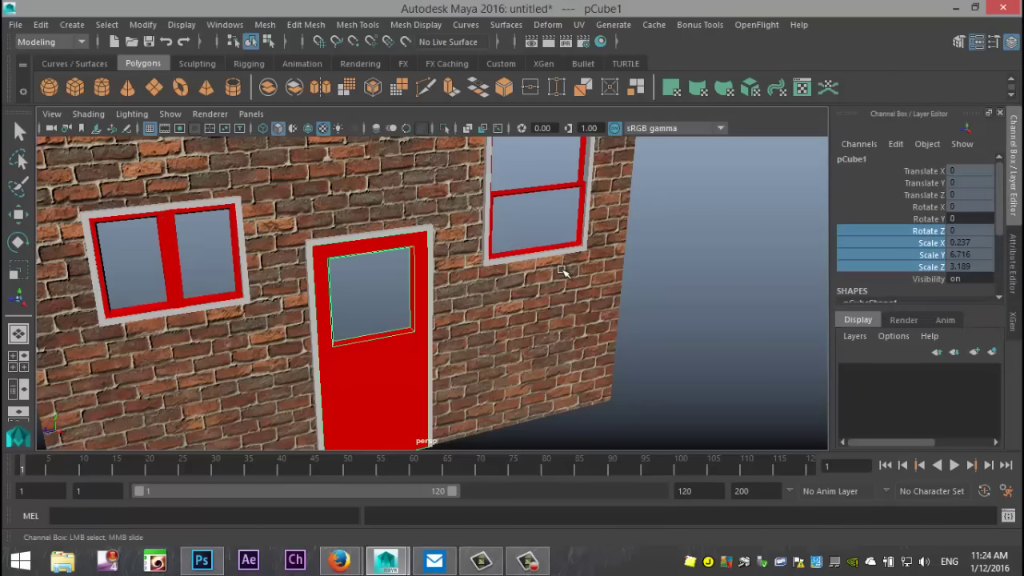
pyautogui.keyDown('alt'); pyautogui.moveTo(563, 271); pyautogui.dragTo(507, 283); pyautogui.keyUp('alt')
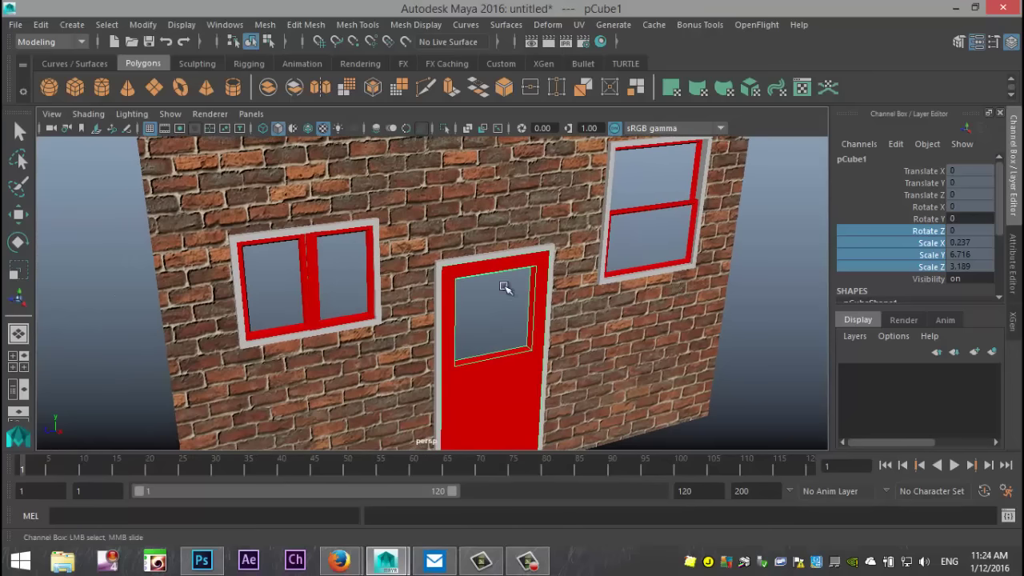
# Swing the casement pane nearest the door open to Rotate Y about 61.67, and undo the rotation.
pyautogui.click(318, 299)
pyautogui.press('e')
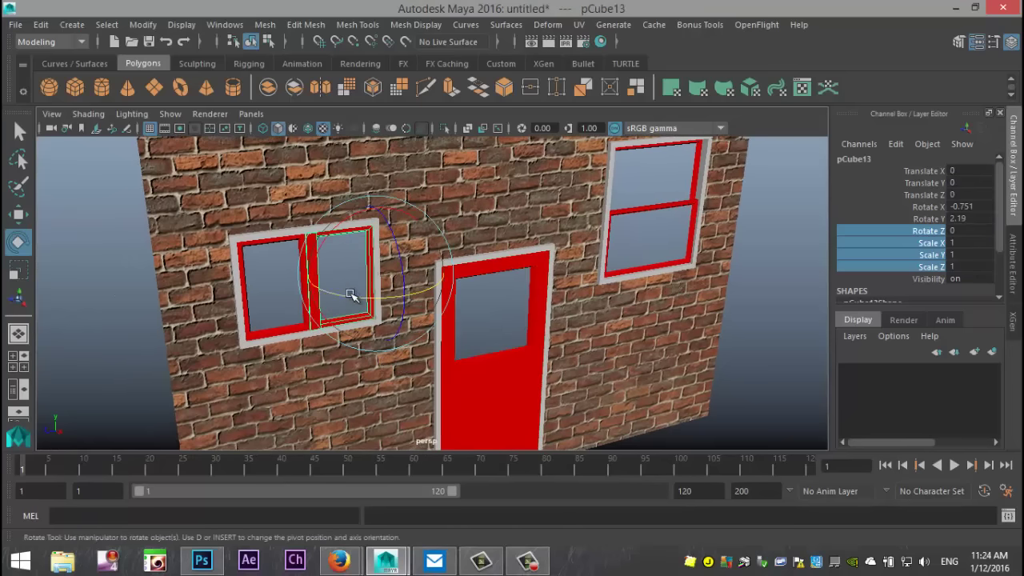
pyautogui.moveTo(350, 295); pyautogui.dragTo(498, 338)
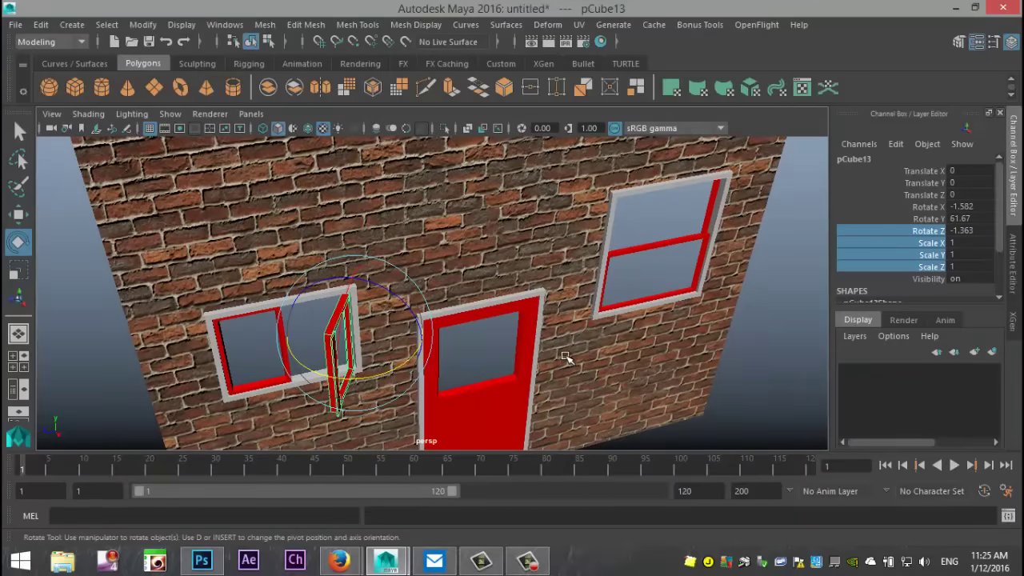
pyautogui.hotkey('ctrl', 'z')
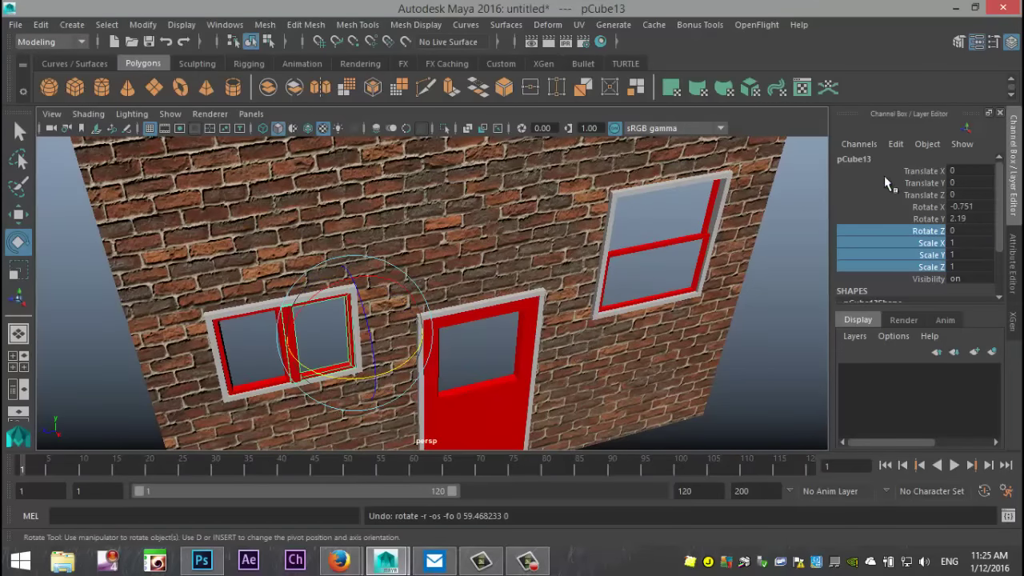
# Lock that casement pane's Translate, Rotate X, Rotate Z and Scale channels, and test its swing about Y.
pyautogui.moveTo(880, 169); pyautogui.dragTo(885, 200)
pyautogui.rightClick(882, 205)
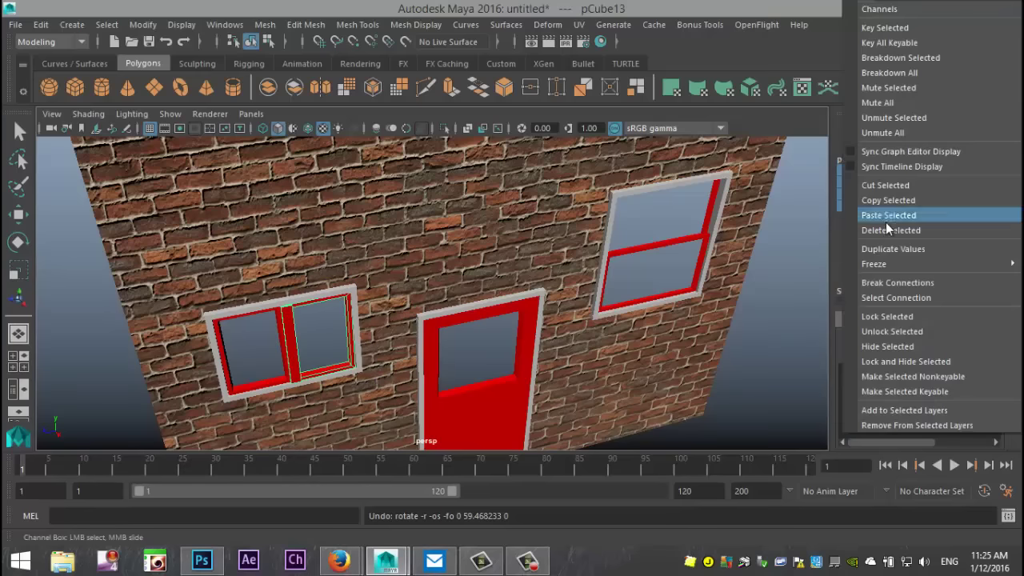
pyautogui.click(903, 318)
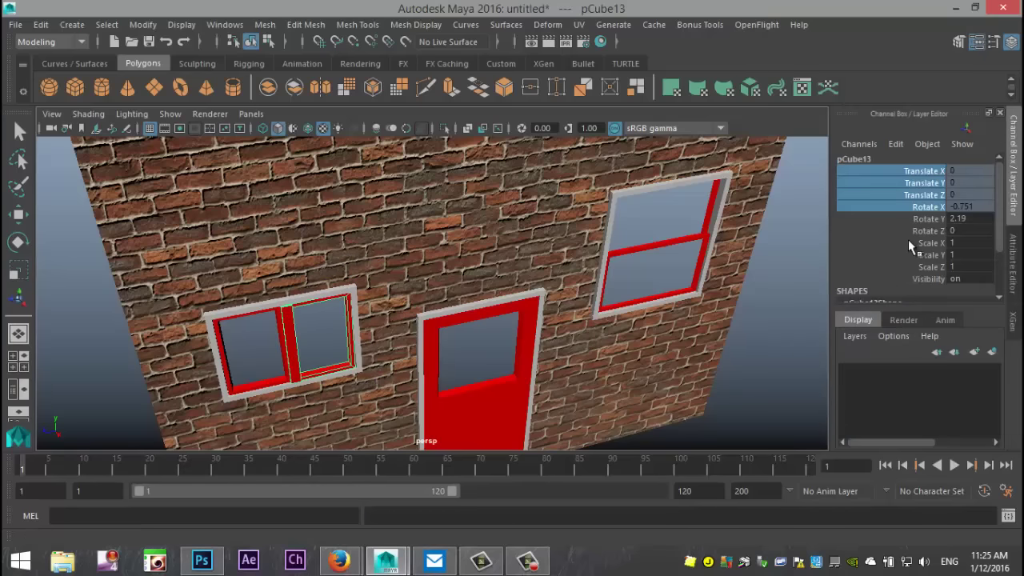
pyautogui.moveTo(881, 229); pyautogui.dragTo(888, 269)
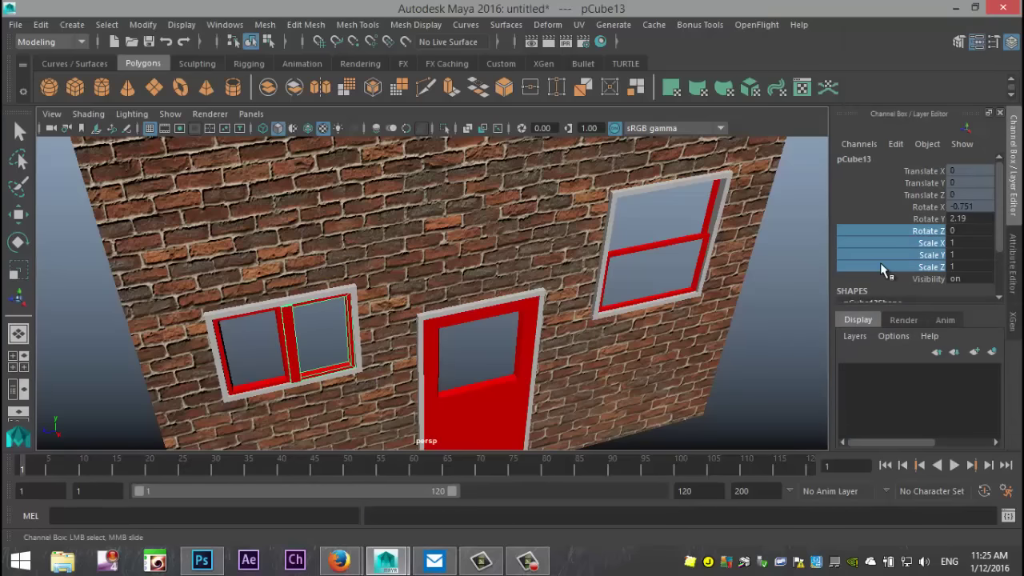
pyautogui.rightClick(881, 266)
pyautogui.click(890, 318)
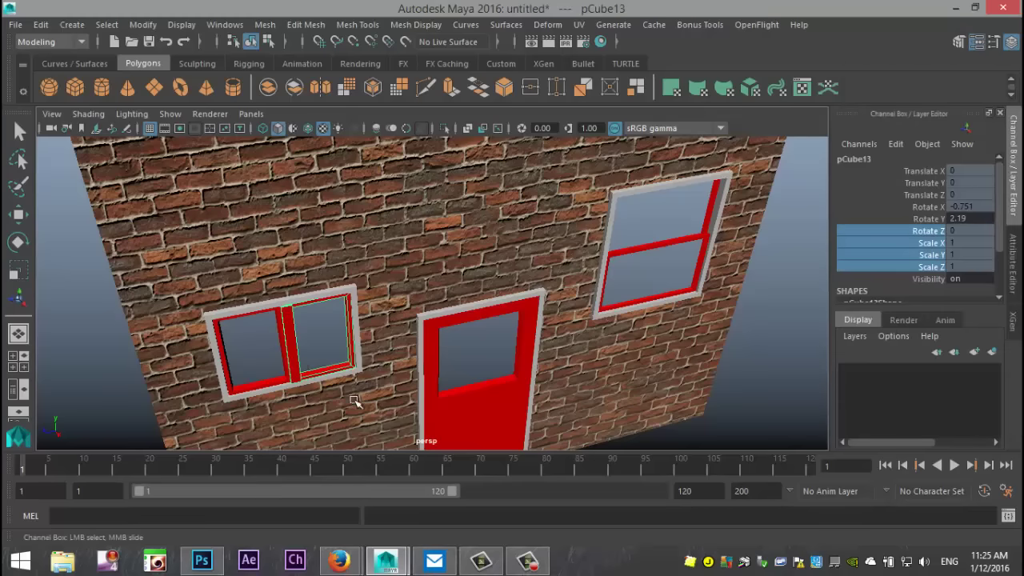
pyautogui.press('e')
pyautogui.moveTo(324, 378)
pyautogui.mouseDown()
pyautogui.moveTo(413, 375)
pyautogui.moveTo(332, 380)
pyautogui.mouseUp()
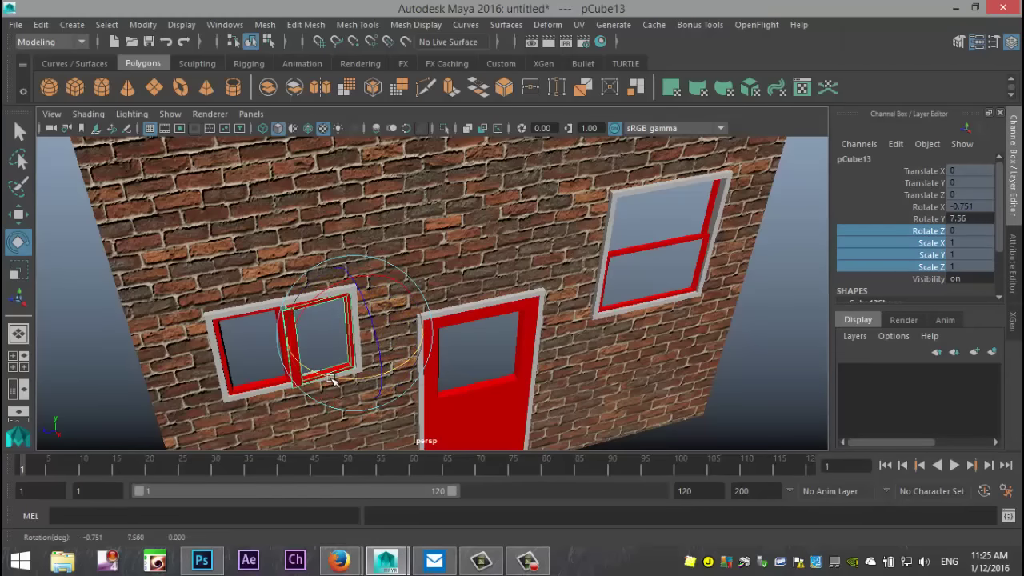
# Swing the casement pane farthest from the door to Rotate Y about -17, and undo the rotation.
pyautogui.click(243, 386)
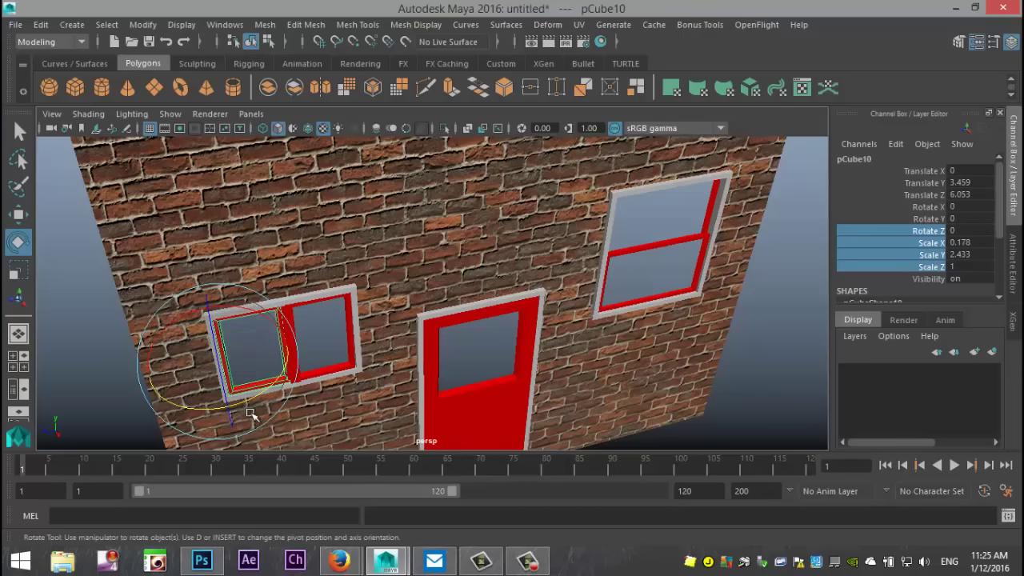
pyautogui.moveTo(247, 416)
pyautogui.mouseDown()
pyautogui.moveTo(201, 419)
pyautogui.moveTo(256, 408)
pyautogui.mouseUp()
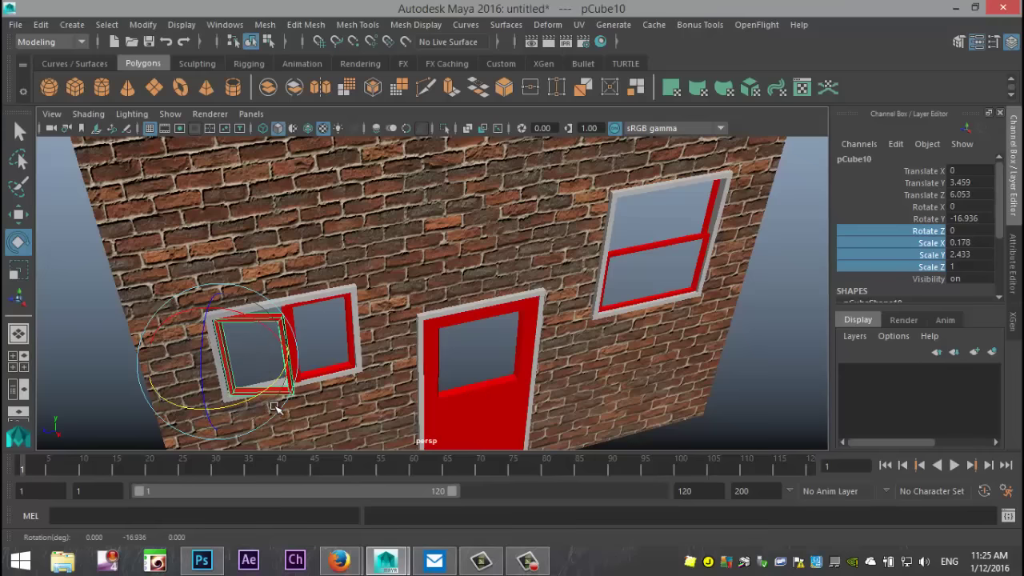
pyautogui.hotkey('ctrl', 'z')
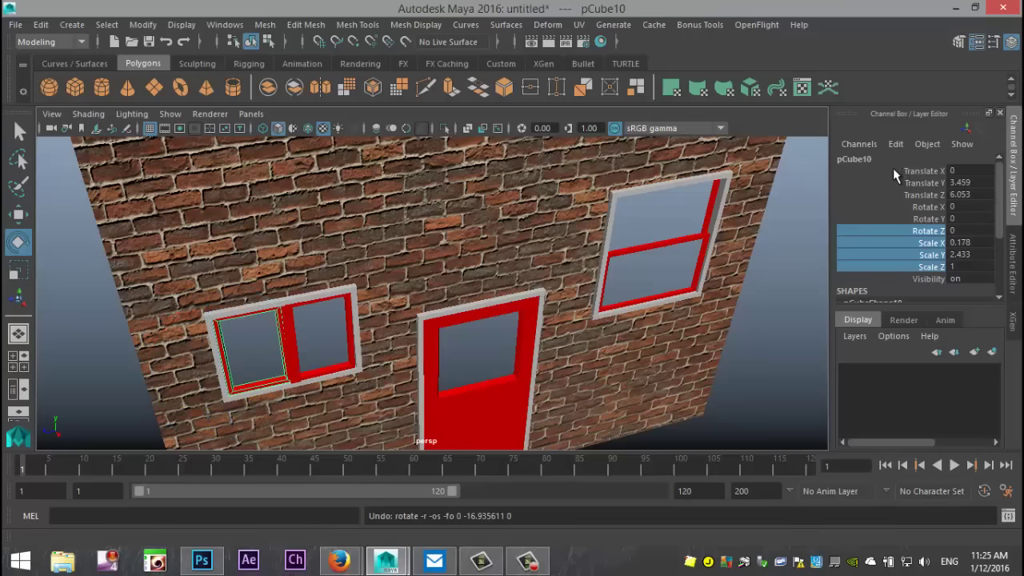
# Lock the far casement pane's Translate, Rotate X, Rotate Z and Scale channels, leaving Rotate Y and Visibility unlocked.
pyautogui.moveTo(893, 169); pyautogui.dragTo(898, 205)
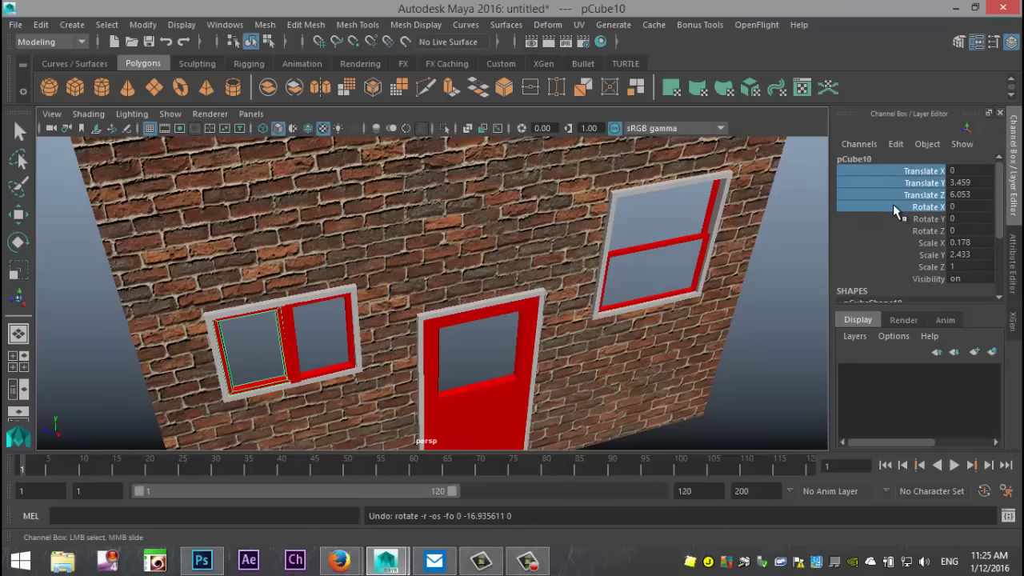
pyautogui.rightClick(892, 204)
pyautogui.click(895, 314)
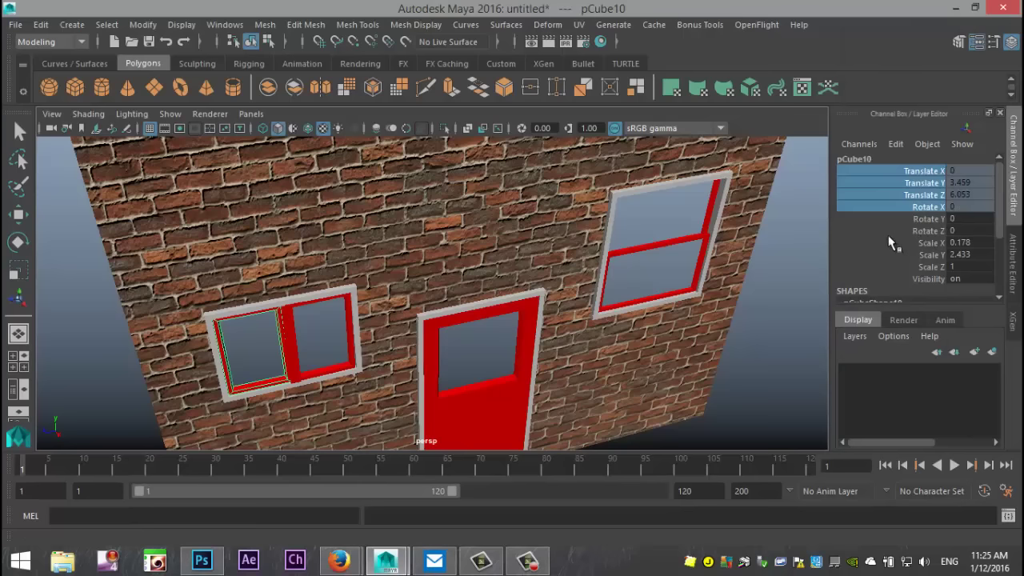
pyautogui.moveTo(874, 231); pyautogui.dragTo(879, 260)
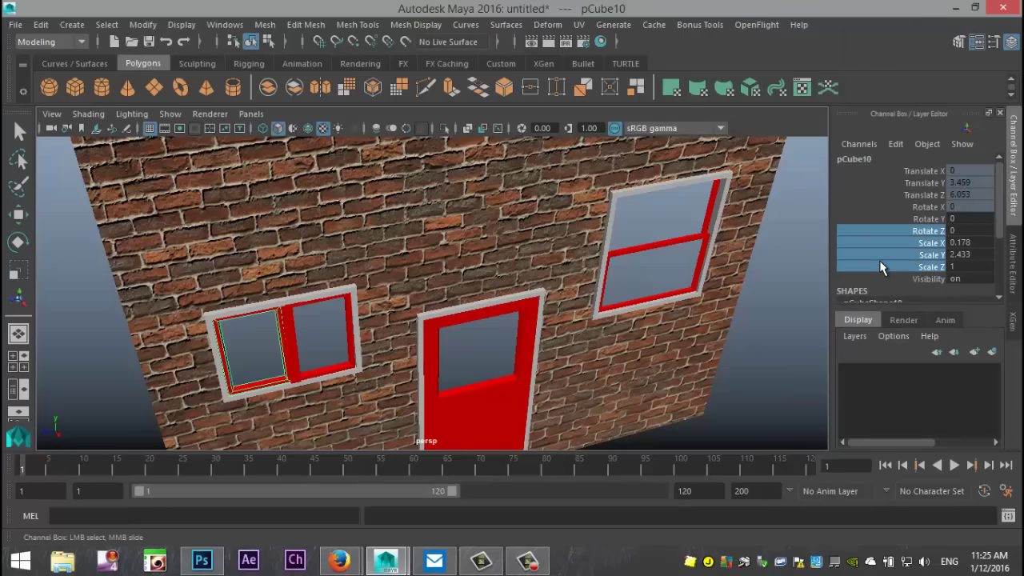
pyautogui.rightClick(882, 258)
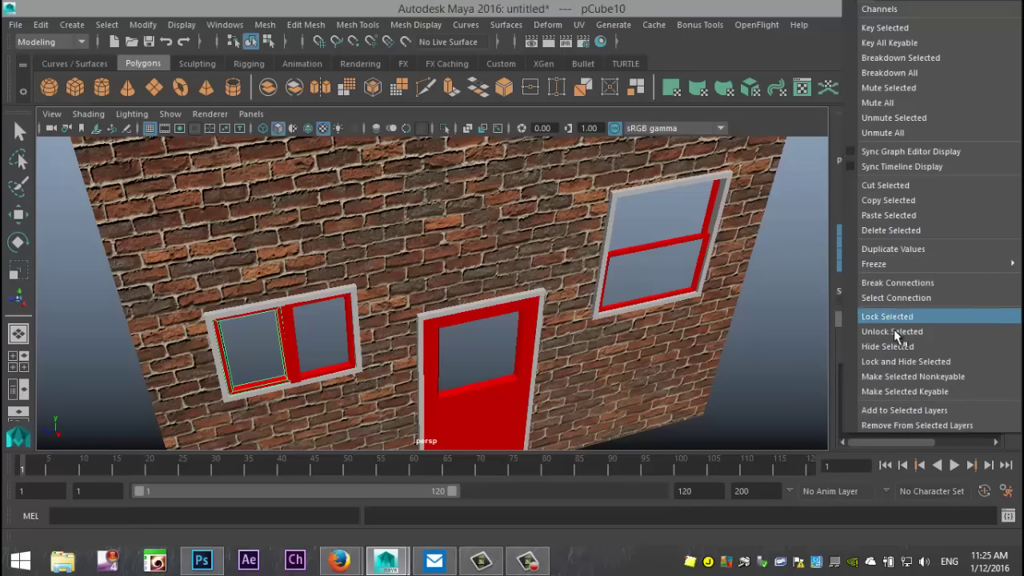
pyautogui.click(891, 317)
pyautogui.click(718, 384)
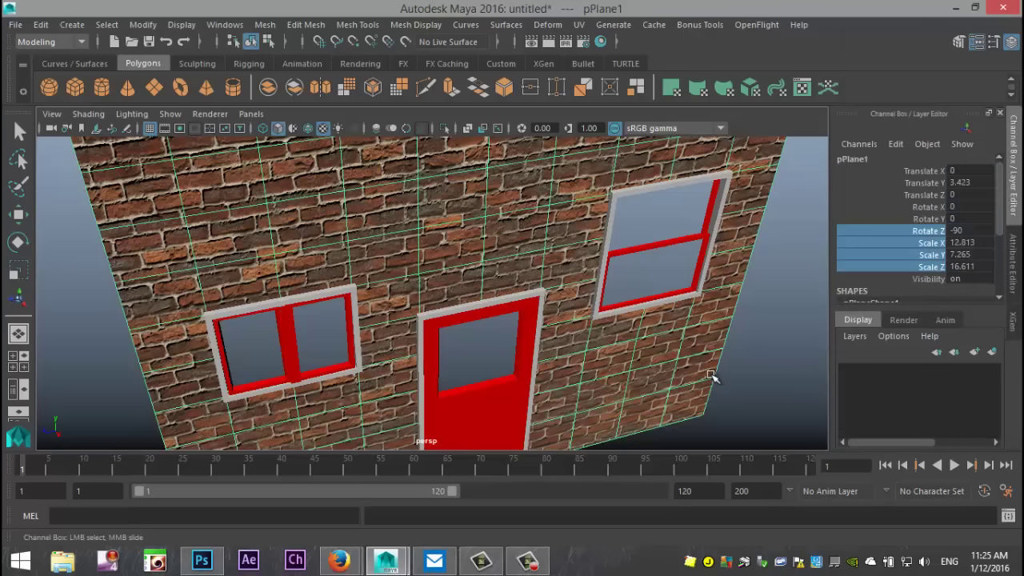
# Select the door, test its rotation about the Y axis with the other channels locked, and undo the rotation.
pyautogui.scroll(3, 695, 366)
pyautogui.keyDown('alt'); pyautogui.moveTo(640, 332); pyautogui.dragTo(407, 372); pyautogui.keyUp('alt')
pyautogui.click(434, 368)
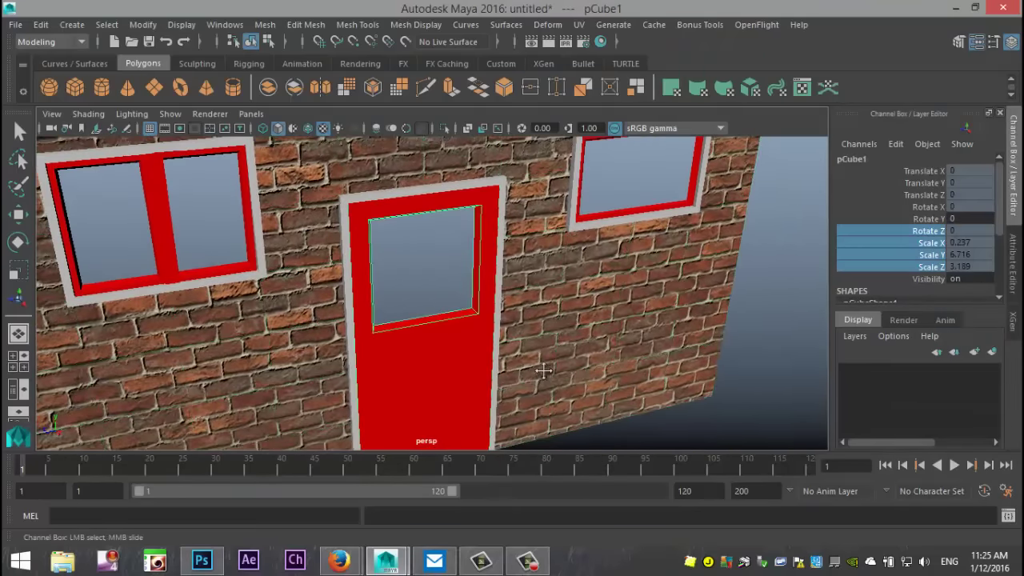
pyautogui.keyDown('alt'); pyautogui.moveTo(543, 370); pyautogui.dragTo(528, 369, button='middle'); pyautogui.keyUp('alt')
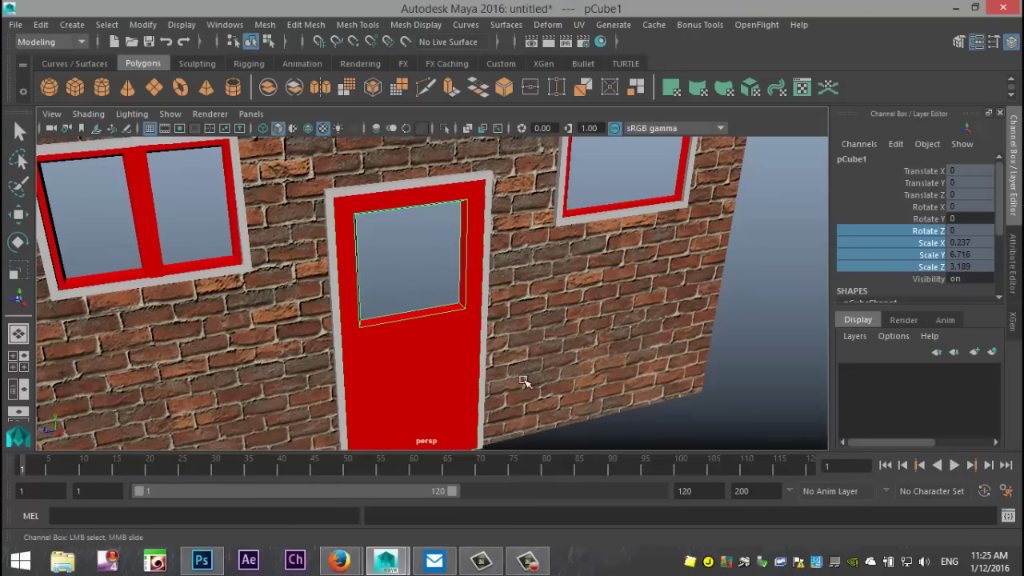
pyautogui.press('e')
pyautogui.moveTo(434, 350); pyautogui.dragTo(649, 319)
pyautogui.hotkey('ctrl', 'z')
pyautogui.hotkey('ctrl', 'z')
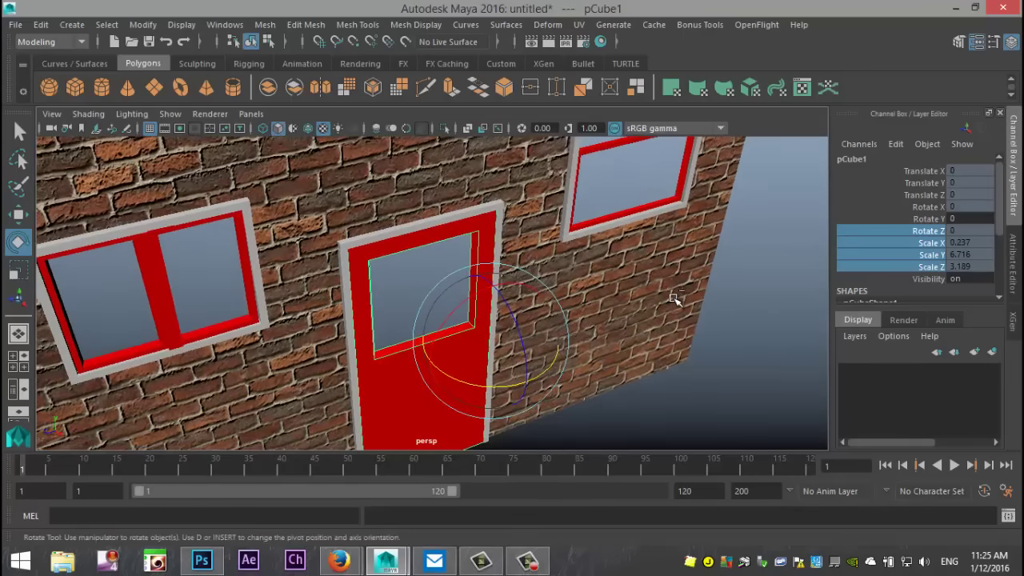
# Enable the door's minimum Y rotation limit at 0.00 in its transform limit attributes.
pyautogui.hotkey('ctrl', 'a')
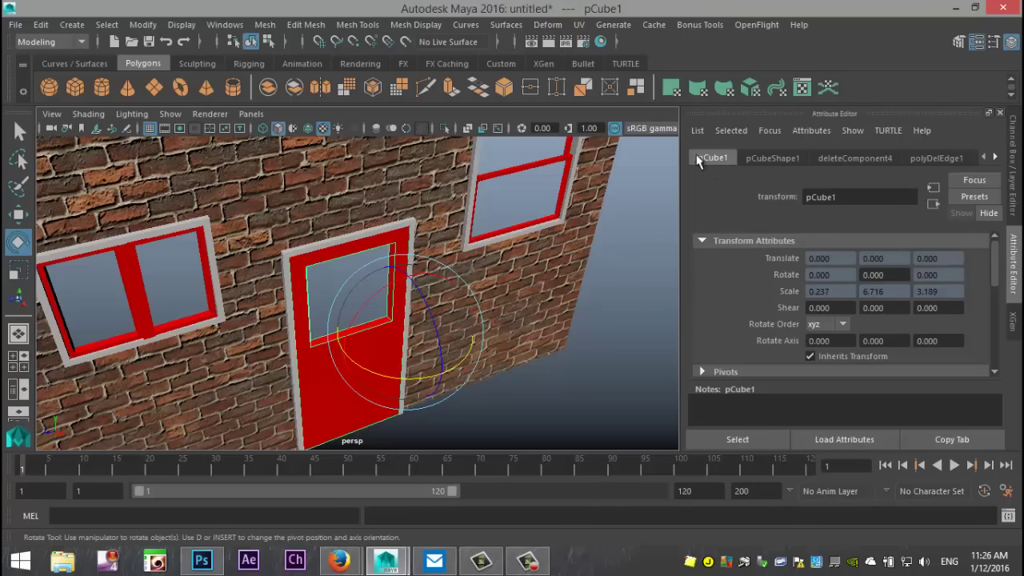
pyautogui.click(701, 243)
pyautogui.click(703, 274)
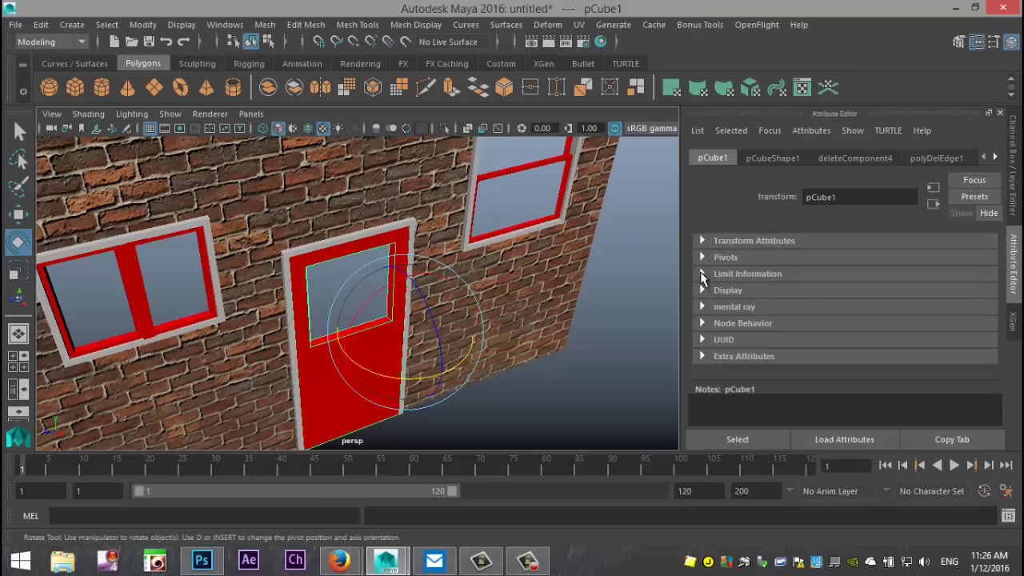
pyautogui.click(701, 274)
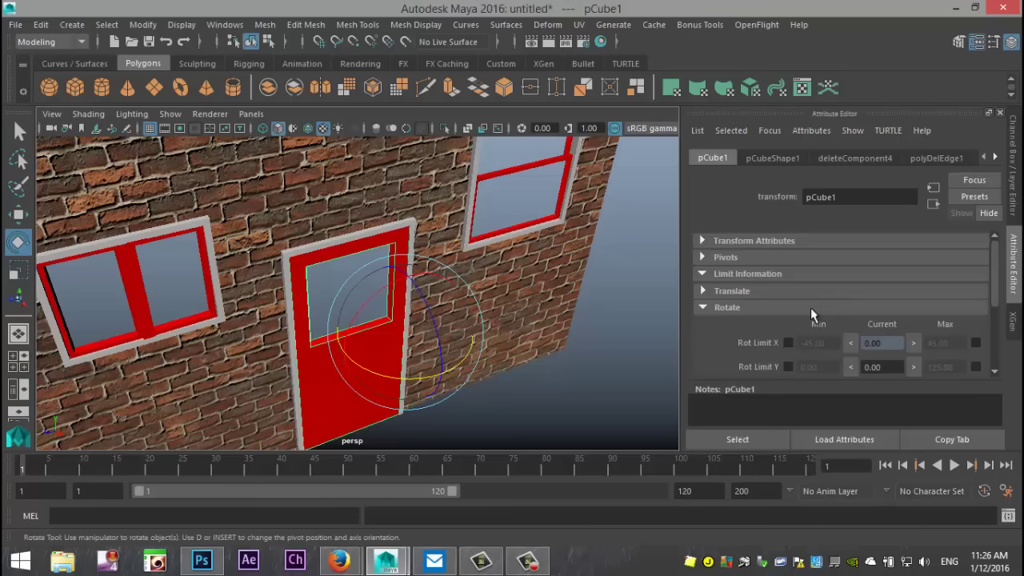
pyautogui.scroll(-3, 842, 305)
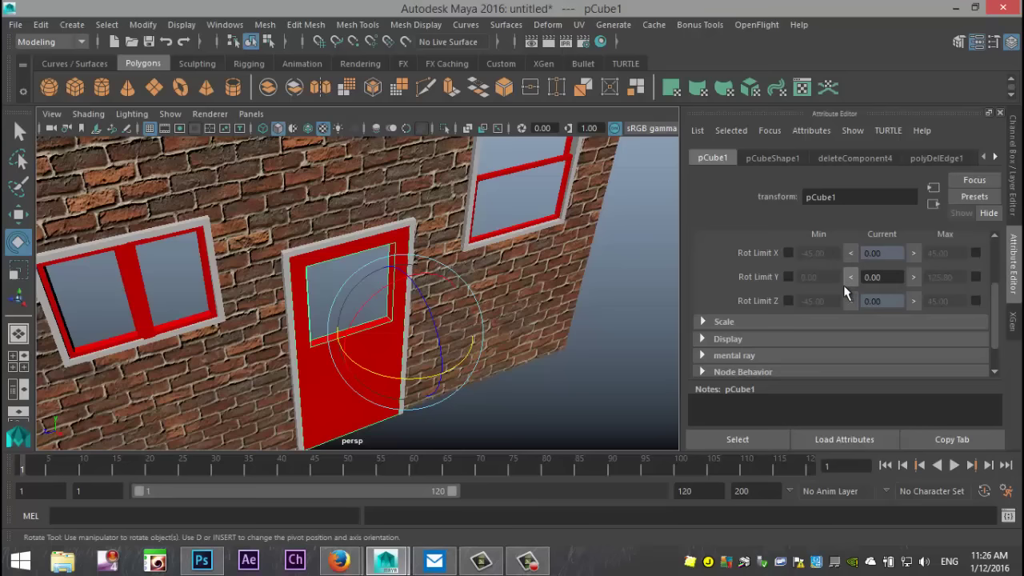
pyautogui.click(788, 277)
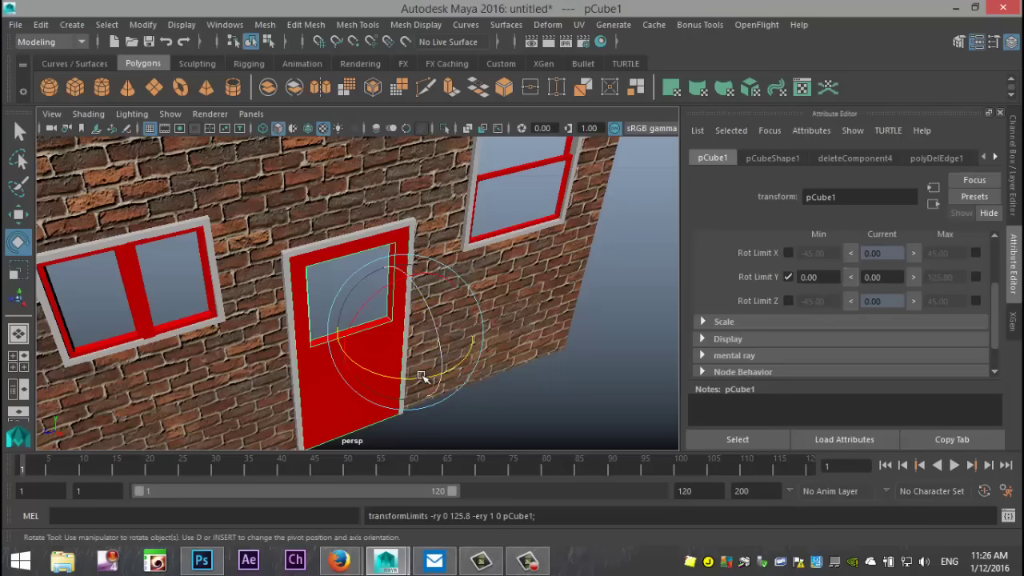
# Test the door's minimum limit by rotating it about Y in both directions, and undo the rotation.
pyautogui.moveTo(419, 373); pyautogui.dragTo(452, 328)
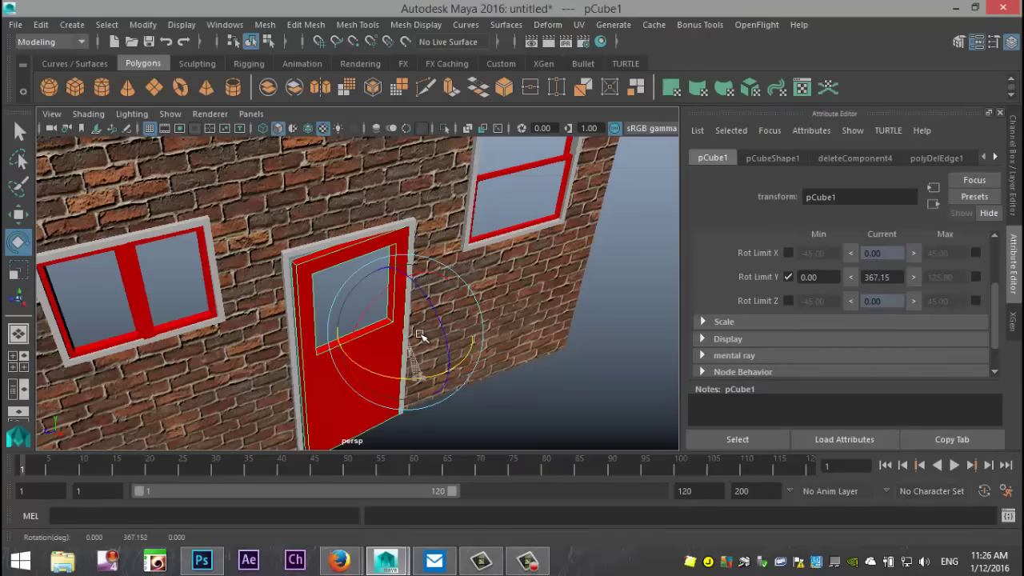
pyautogui.moveTo(420, 334); pyautogui.dragTo(585, 347)
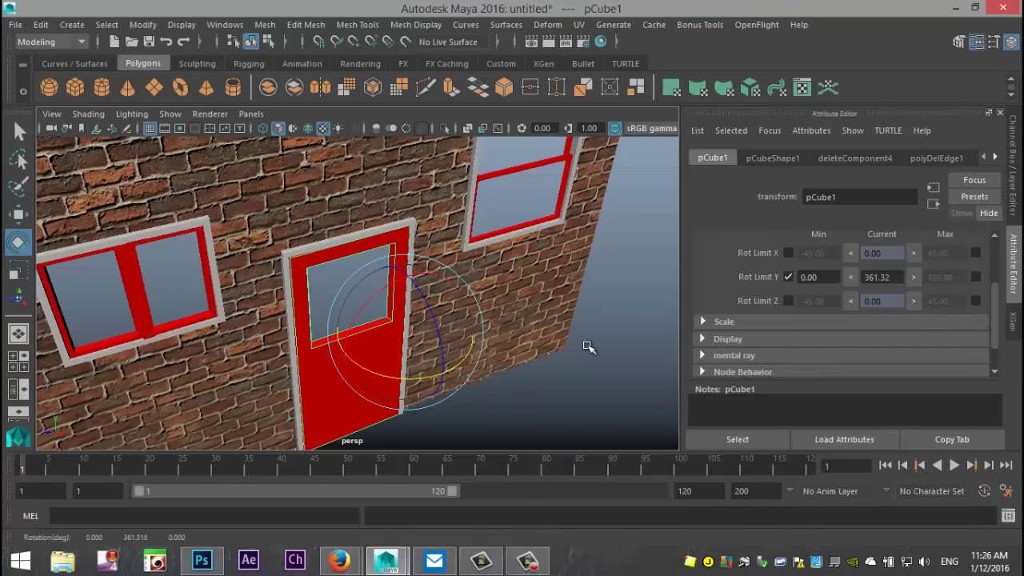
pyautogui.hotkey('ctrl', 'z')
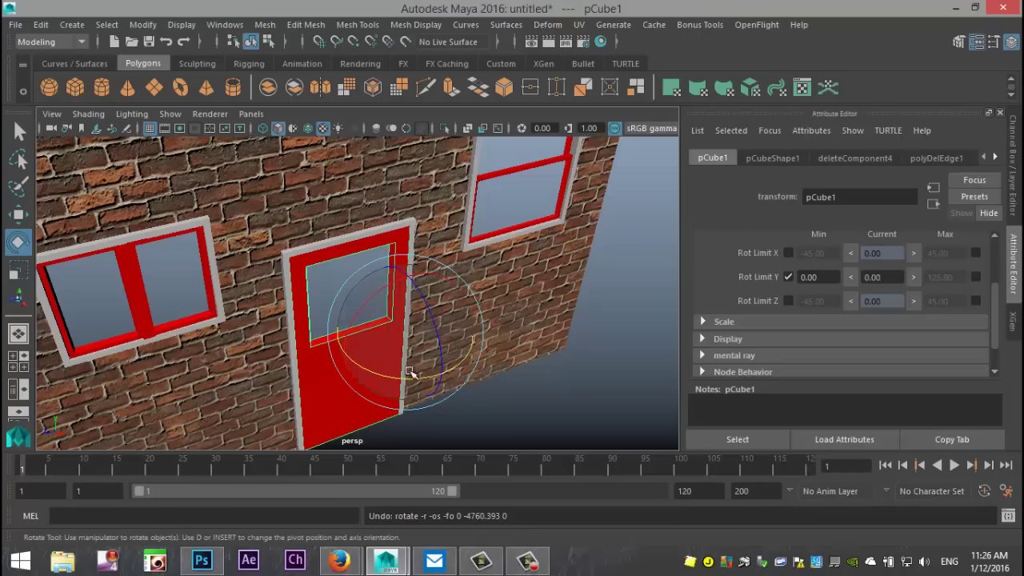
# Swing the door open about Y and enable its maximum Y rotation limit at 120.00.
pyautogui.moveTo(370, 368); pyautogui.dragTo(491, 322)
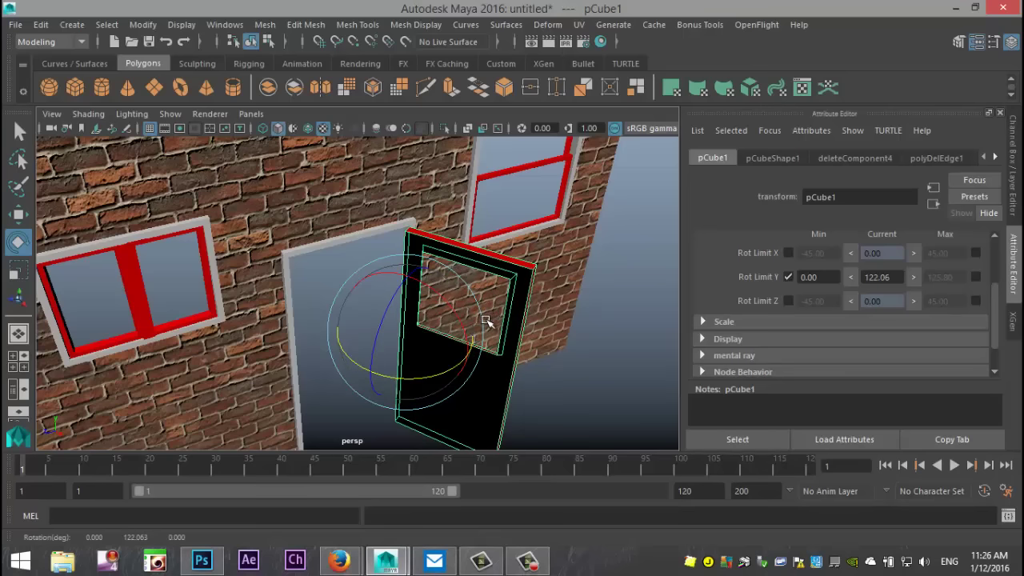
pyautogui.click(976, 277)
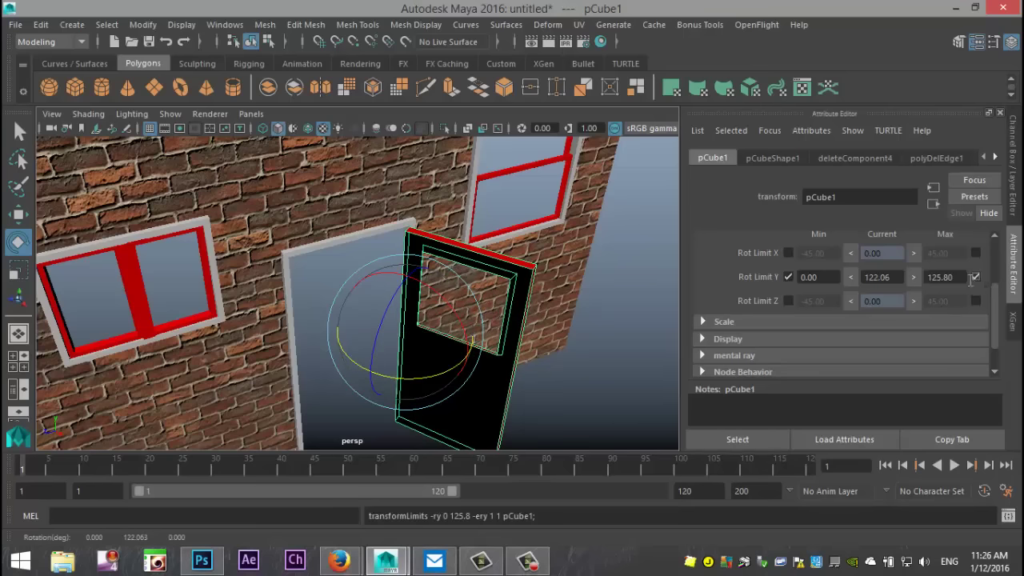
pyautogui.write('1')
pyautogui.press('Return')
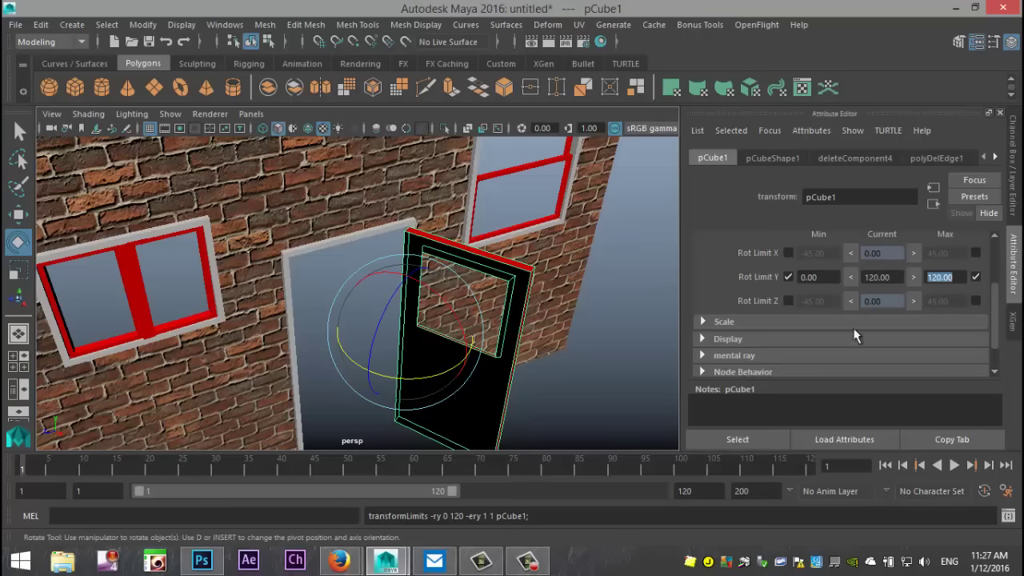
# Test the door's maximum limit by rotating it about Y, and swing it back closed.
pyautogui.click(583, 402)
pyautogui.click(503, 377)
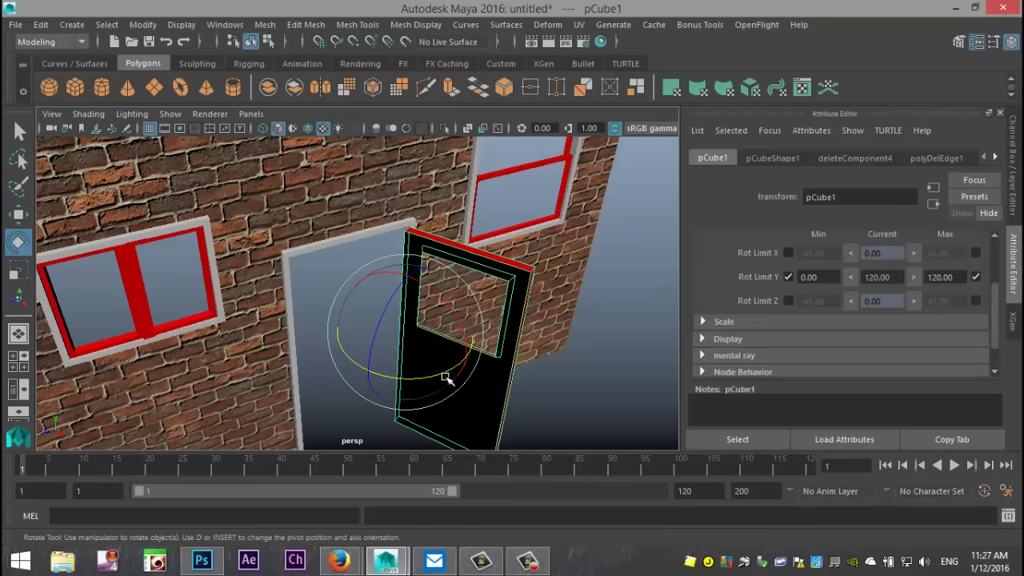
pyautogui.moveTo(436, 376); pyautogui.dragTo(473, 392)
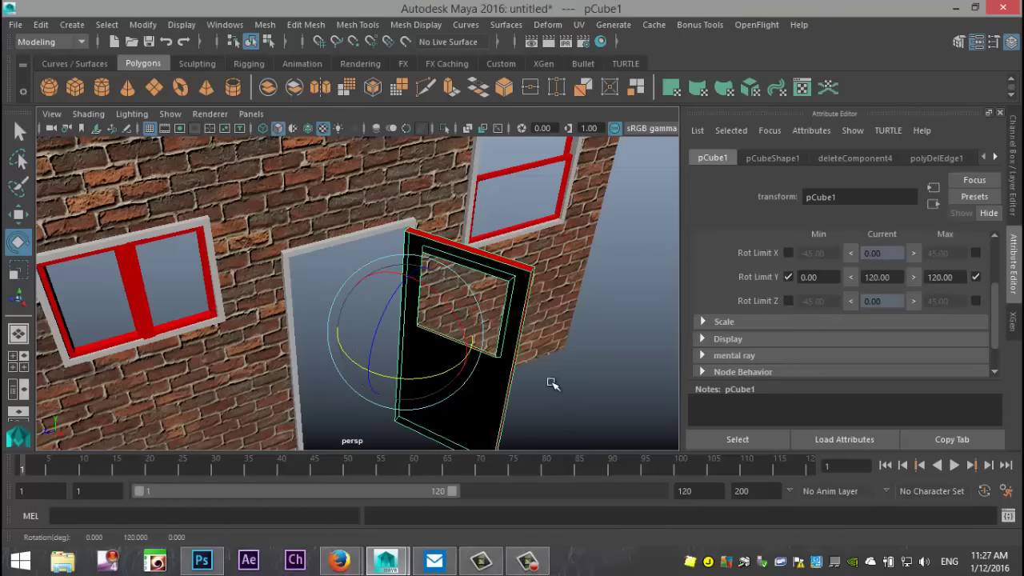
pyautogui.keyDown('alt'); pyautogui.moveTo(589, 388); pyautogui.dragTo(288, 336); pyautogui.keyUp('alt')
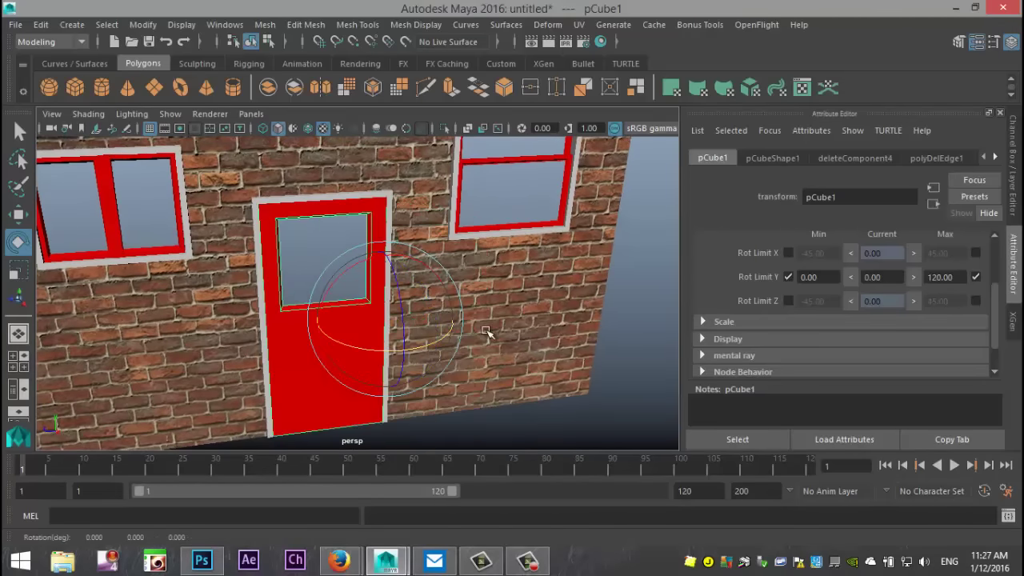
# Select the sash window's lower pane, try moving it vertically, and display its translate limits.
pyautogui.keyDown('alt'); pyautogui.moveTo(486, 331); pyautogui.dragTo(436, 324); pyautogui.keyUp('alt')
pyautogui.click(423, 224)
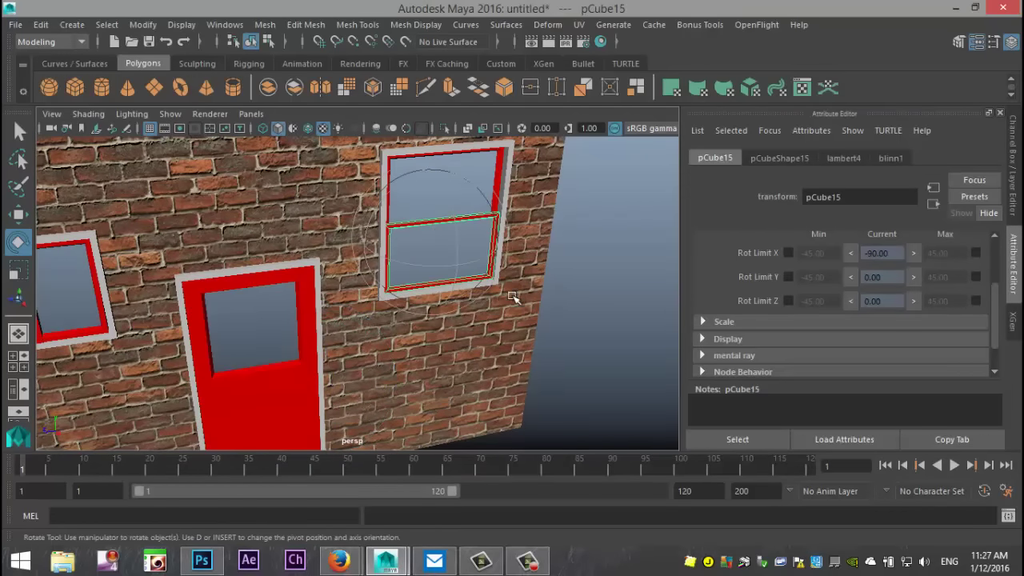
pyautogui.press('w')
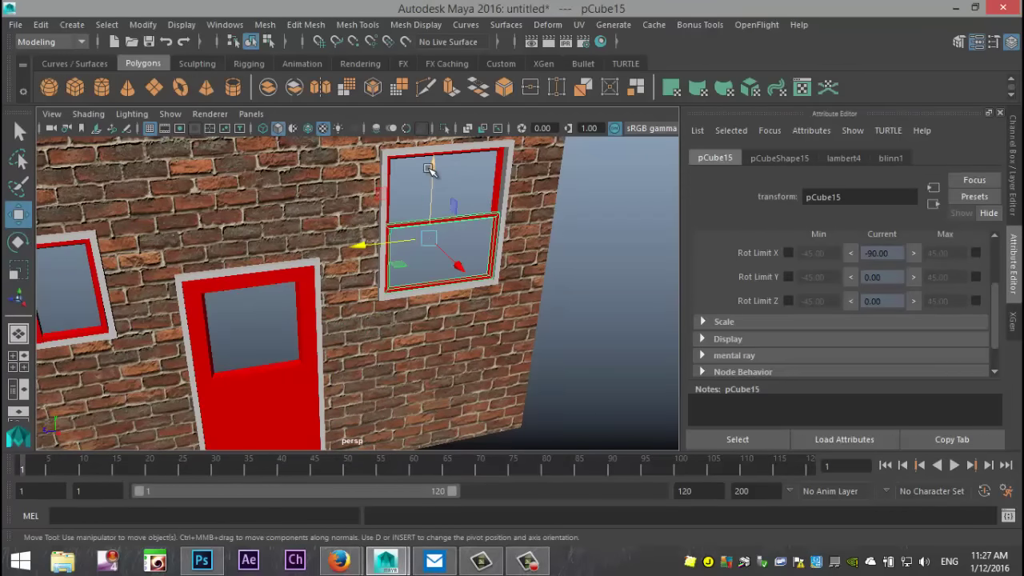
pyautogui.moveTo(432, 170); pyautogui.dragTo(449, 232)
pyautogui.scroll(-1, 824, 267)
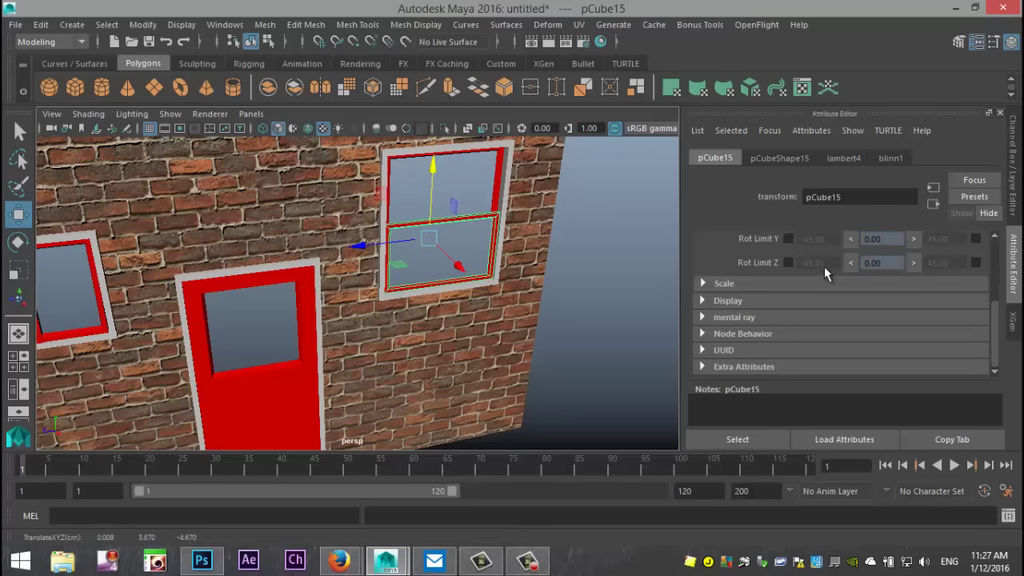
pyautogui.scroll(2, 819, 266)
pyautogui.scroll(1, 820, 282)
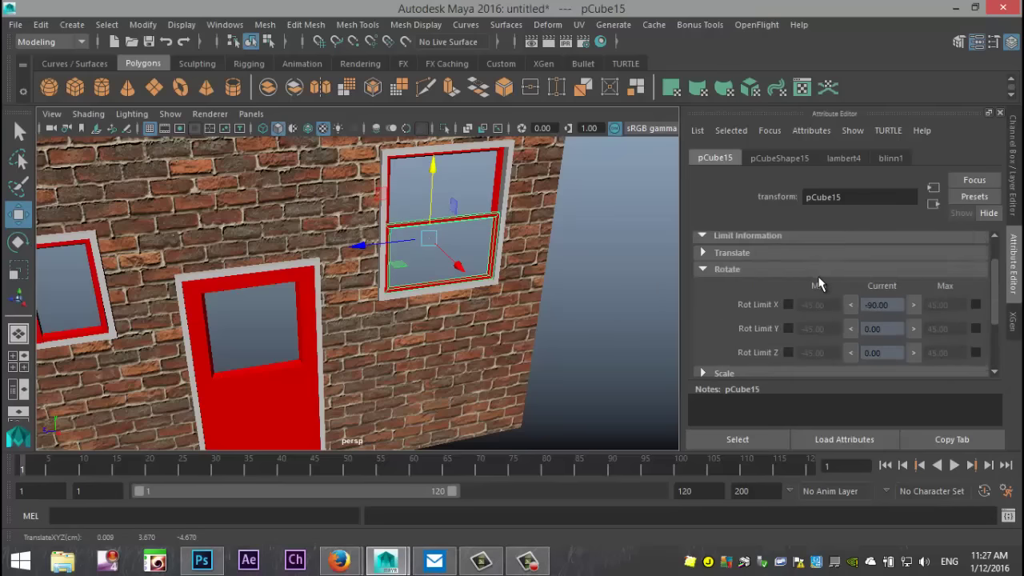
pyautogui.click(703, 269)
pyautogui.click(703, 253)
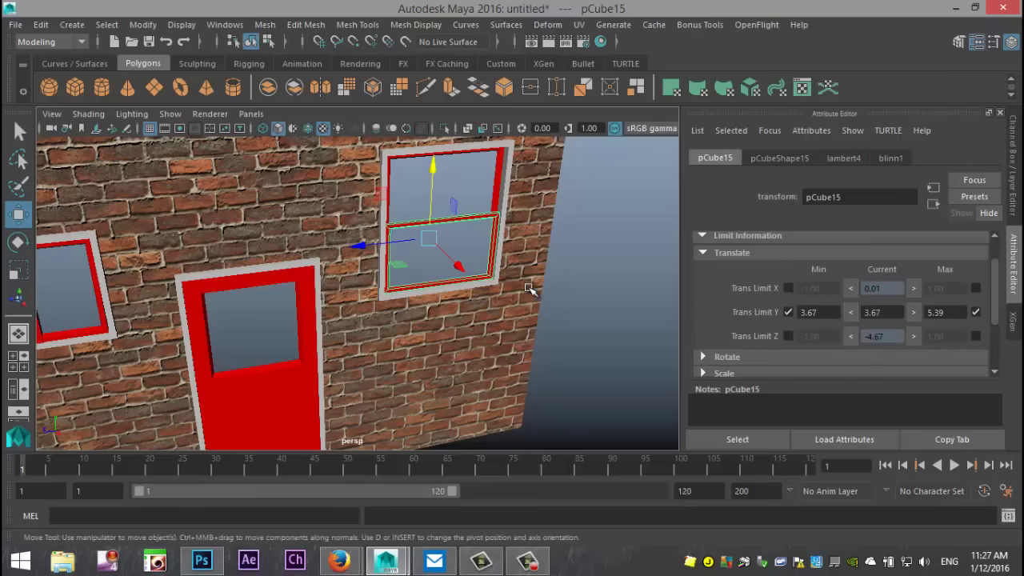
# Test the lower sash's Y translate limits by sliding it fully up and back down.
pyautogui.moveTo(432, 168); pyautogui.dragTo(435, 194)
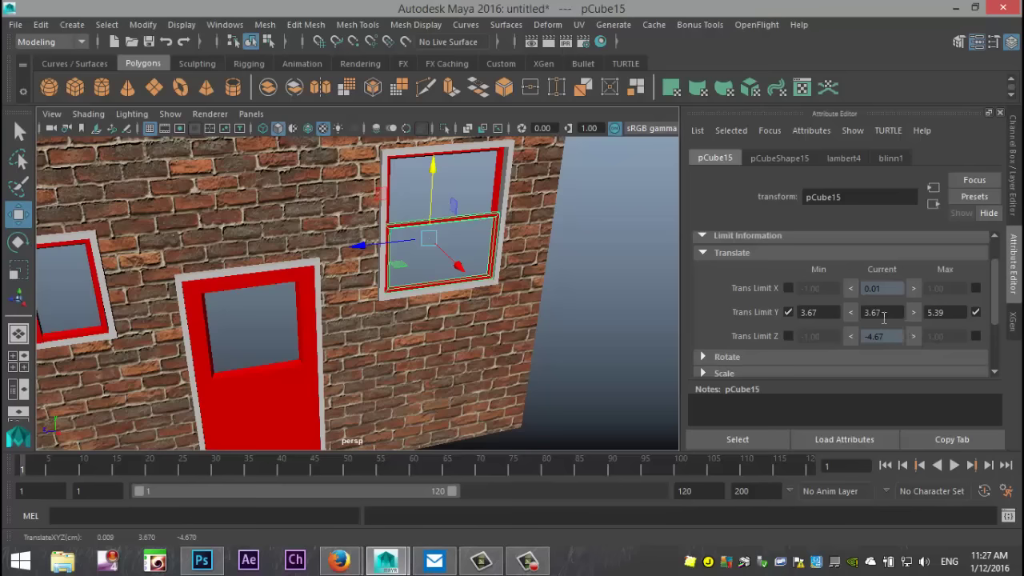
pyautogui.moveTo(430, 183); pyautogui.dragTo(448, 228)
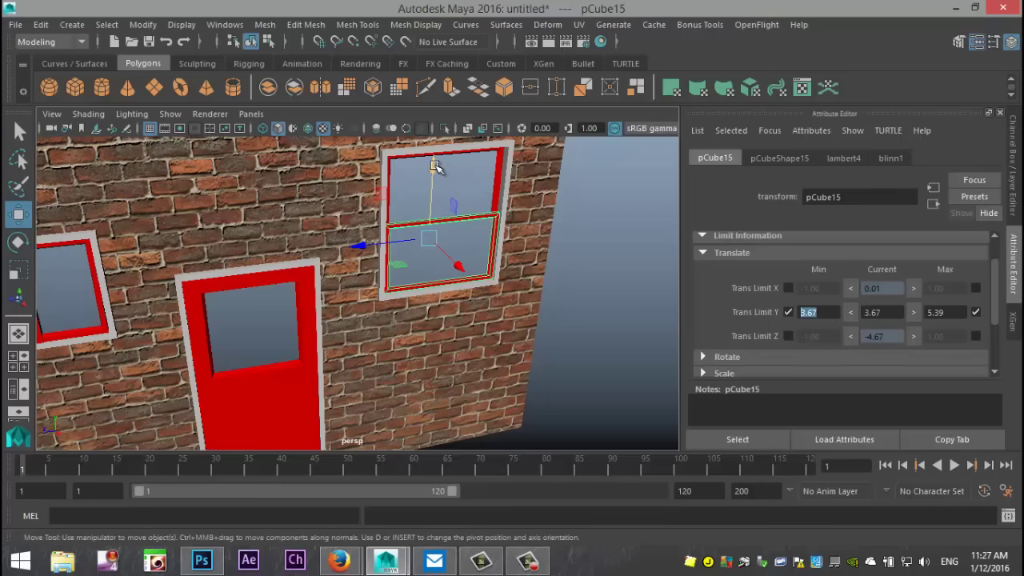
pyautogui.moveTo(432, 168); pyautogui.dragTo(448, 88)
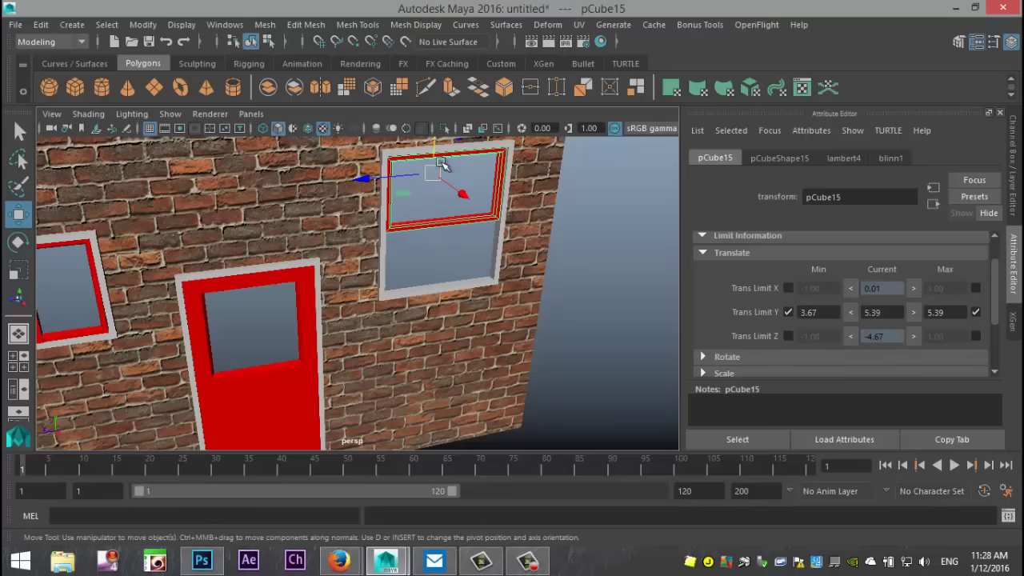
pyautogui.moveTo(434, 148); pyautogui.dragTo(464, 284)
# Select the casement pane nearest the door for rotation and display its rotation limits.
pyautogui.moveTo(446, 233); pyautogui.dragTo(410, 285, button='middle')
pyautogui.keyDown('alt'); pyautogui.moveTo(425, 304); pyautogui.dragTo(390, 313); pyautogui.keyUp('alt')
pyautogui.click(320, 296)
pyautogui.scroll(3, 336, 342)
pyautogui.press('e')
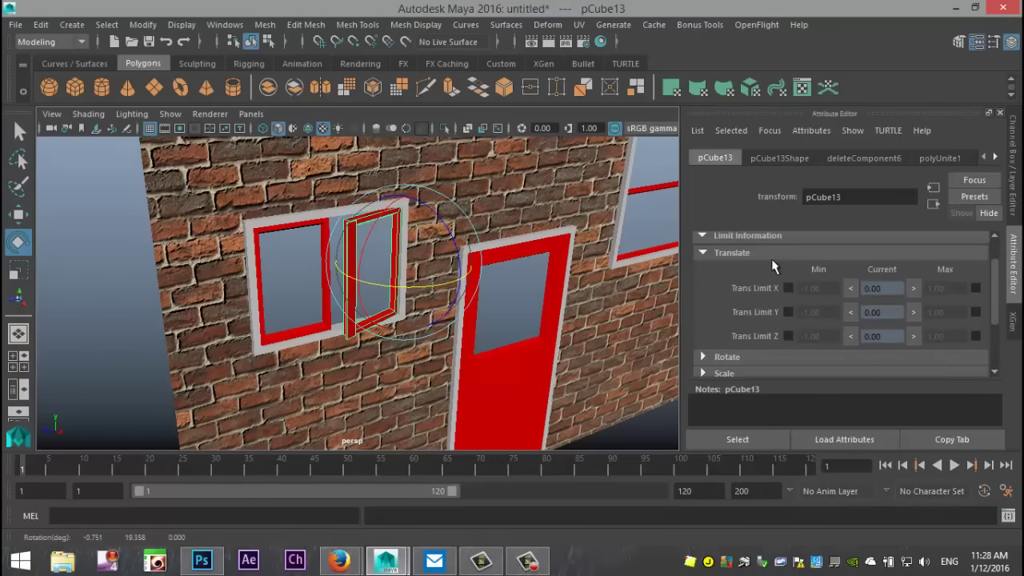
pyautogui.scroll(-2, 788, 282)
pyautogui.click(702, 311)
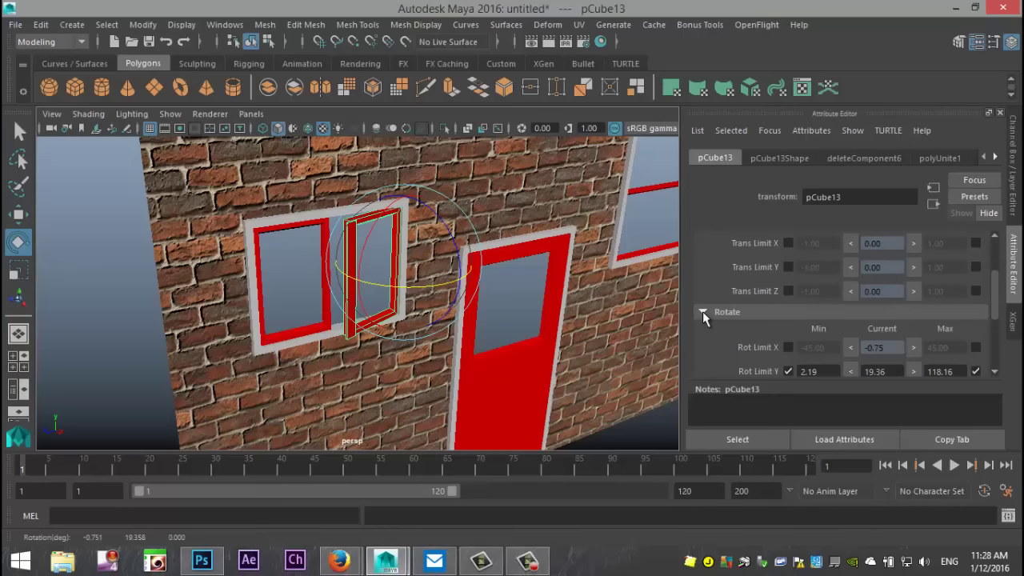
pyautogui.scroll(-3, 720, 316)
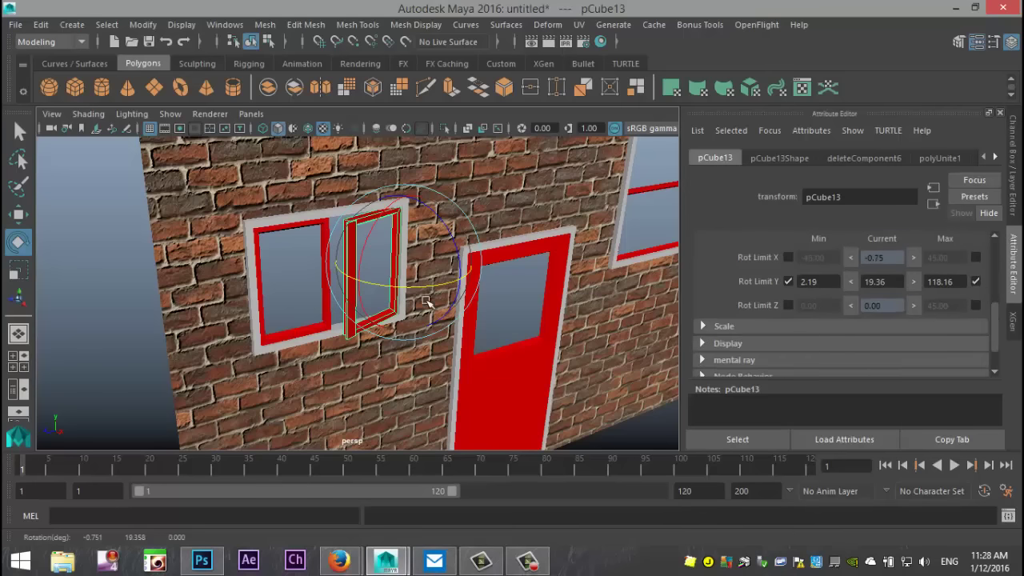
# Test the casement pane's Y rotation limits by swinging it closed, open and closed again, and review the whole wall.
pyautogui.moveTo(426, 302); pyautogui.dragTo(372, 290)
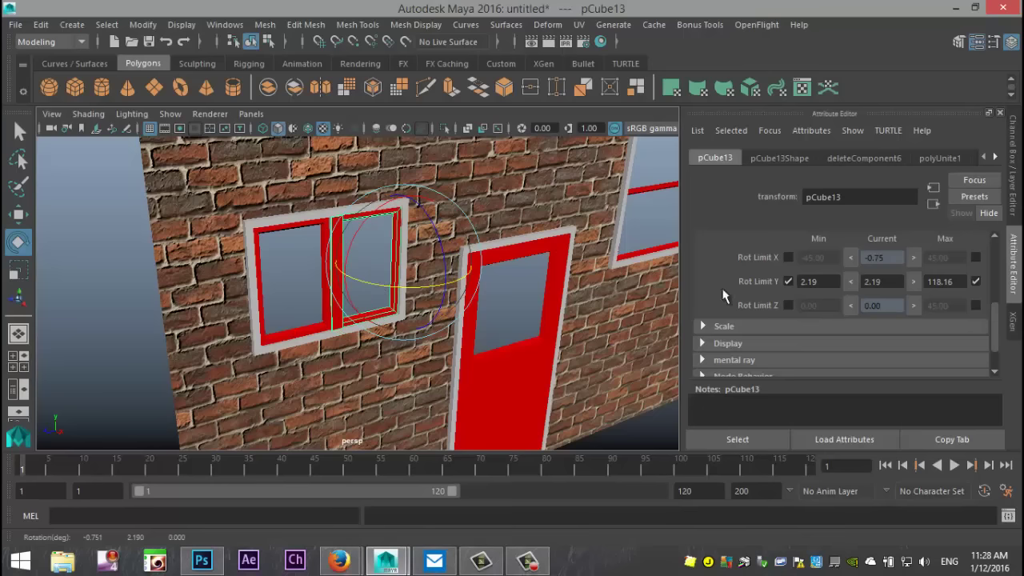
pyautogui.moveTo(368, 286); pyautogui.dragTo(512, 280)
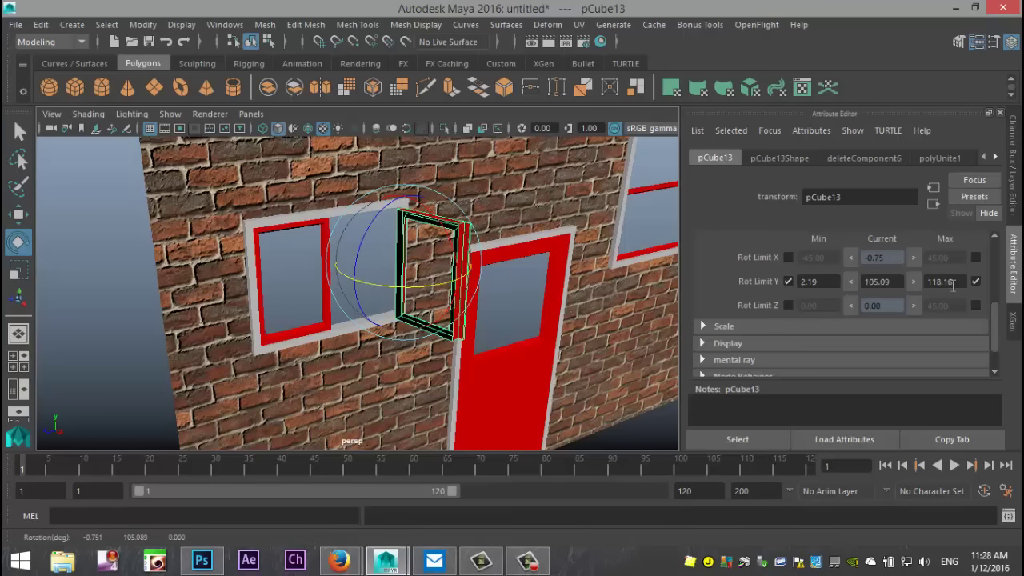
pyautogui.moveTo(424, 282); pyautogui.dragTo(280, 288)
pyautogui.moveTo(424, 290)
pyautogui.mouseDown()
pyautogui.moveTo(391, 284)
pyautogui.moveTo(428, 304)
pyautogui.mouseUp()
pyautogui.scroll(-5, 427, 304)
pyautogui.keyDown('alt'); pyautogui.moveTo(470, 344); pyautogui.dragTo(453, 366); pyautogui.keyUp('alt')
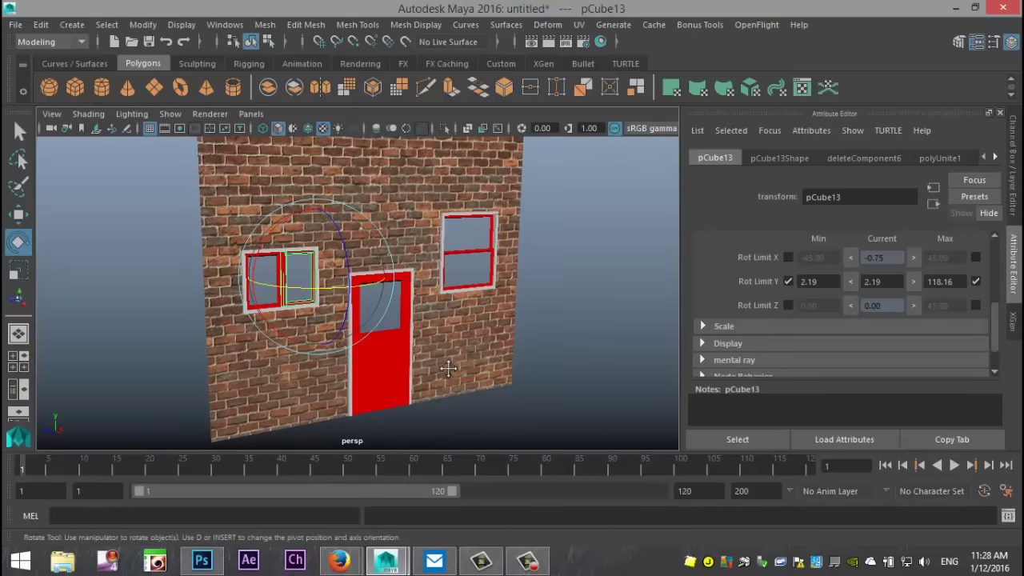
pyautogui.keyDown('alt'); pyautogui.moveTo(453, 360); pyautogui.dragTo(465, 355, button='middle'); pyautogui.keyUp('alt')
pyautogui.keyDown('alt'); pyautogui.moveTo(465, 355); pyautogui.dragTo(456, 365); pyautogui.keyUp('alt')
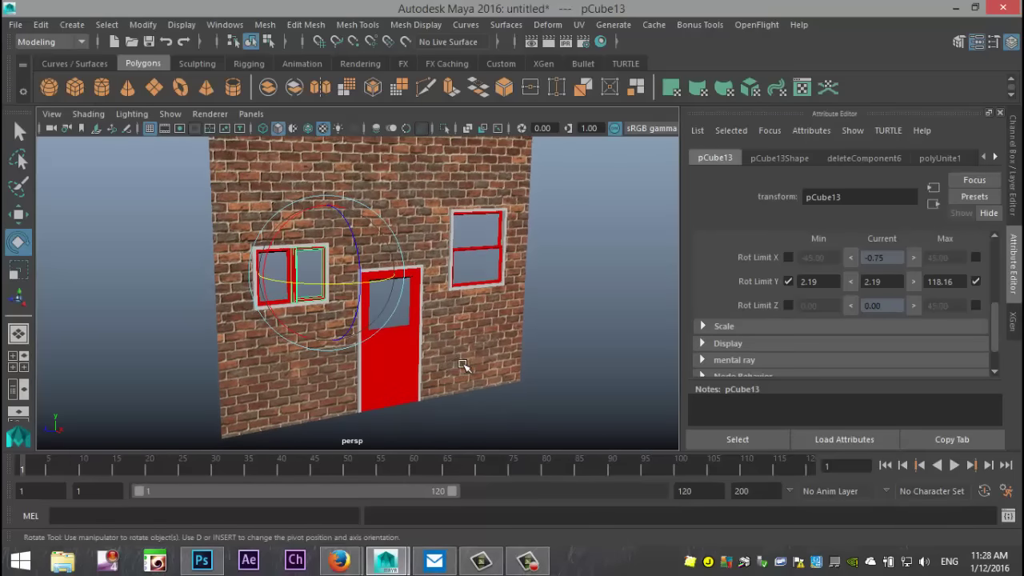